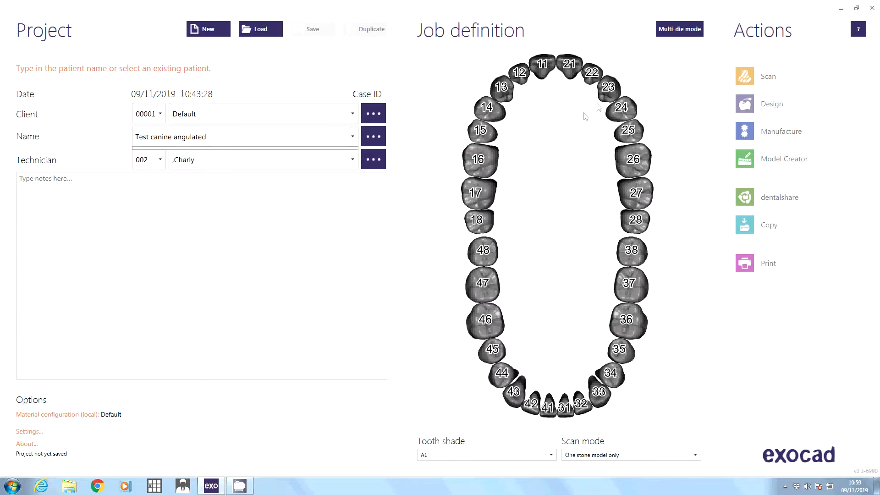
Assign an anatomic crown in Zirconia to tooth 23.
click(609, 92)
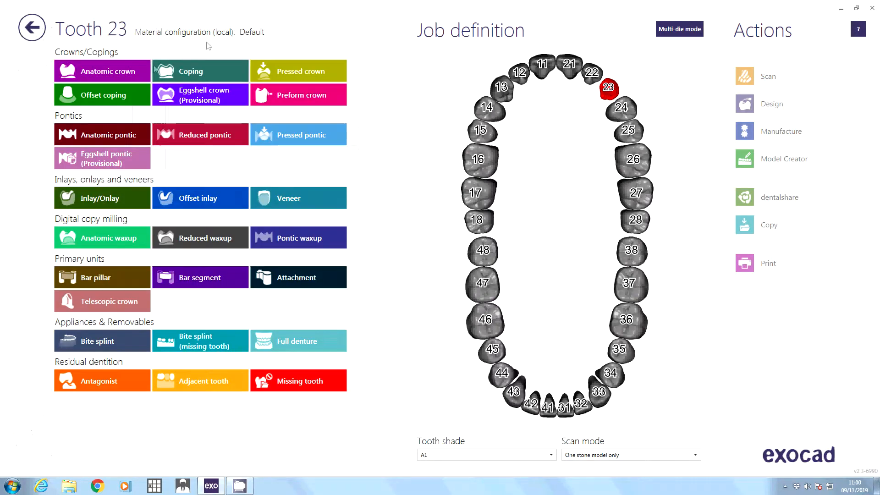
click(127, 74)
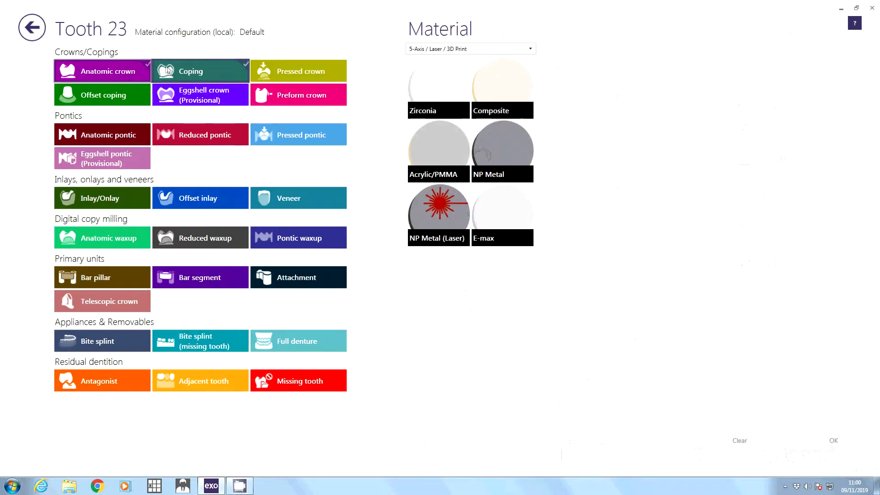
click(167, 70)
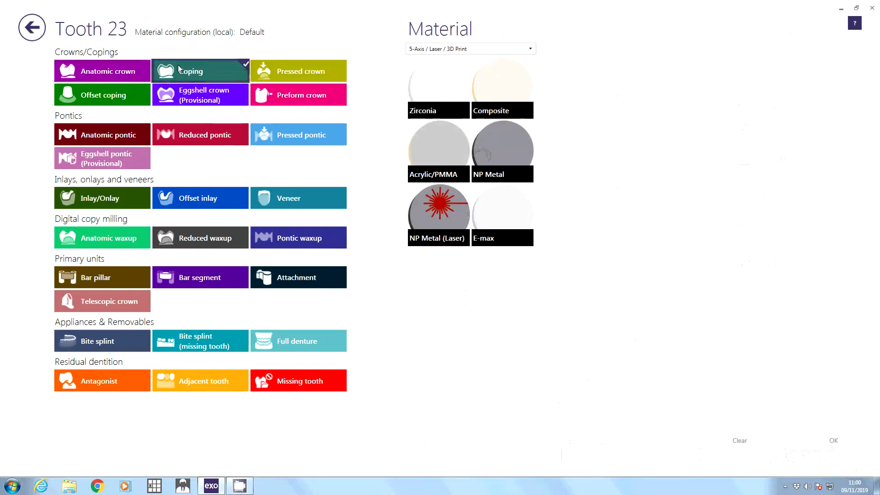
click(134, 73)
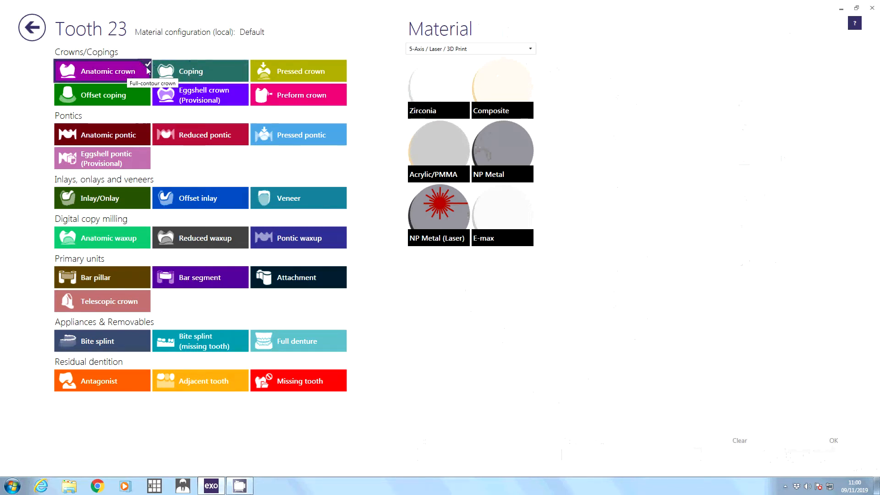
click(434, 95)
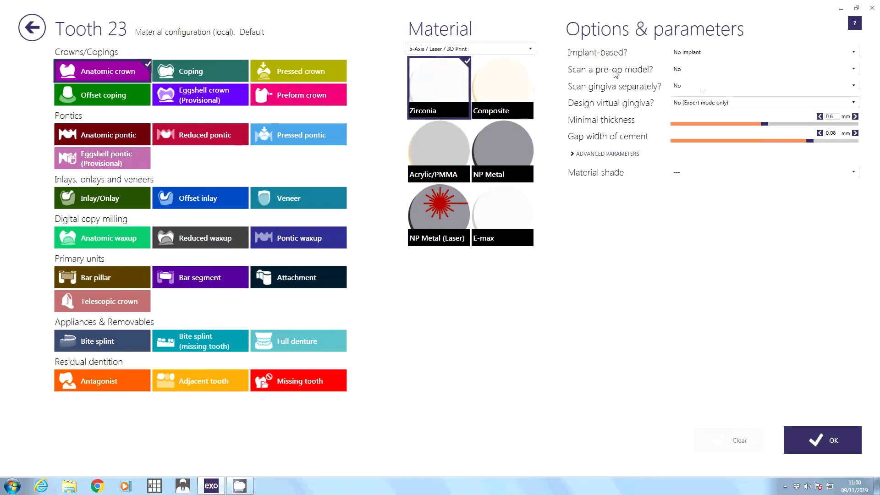
Turn on separate gingiva scanning for the tooth 23 crown and keep the implant option at No implant.
click(678, 87)
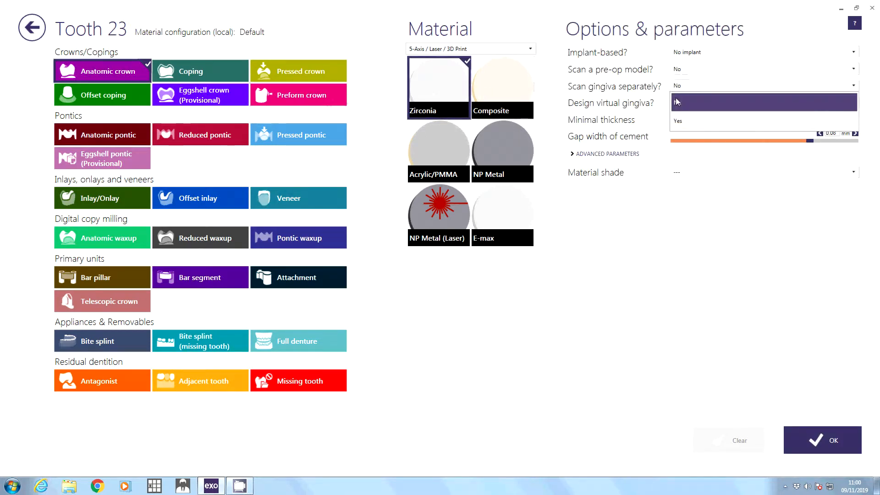
click(679, 122)
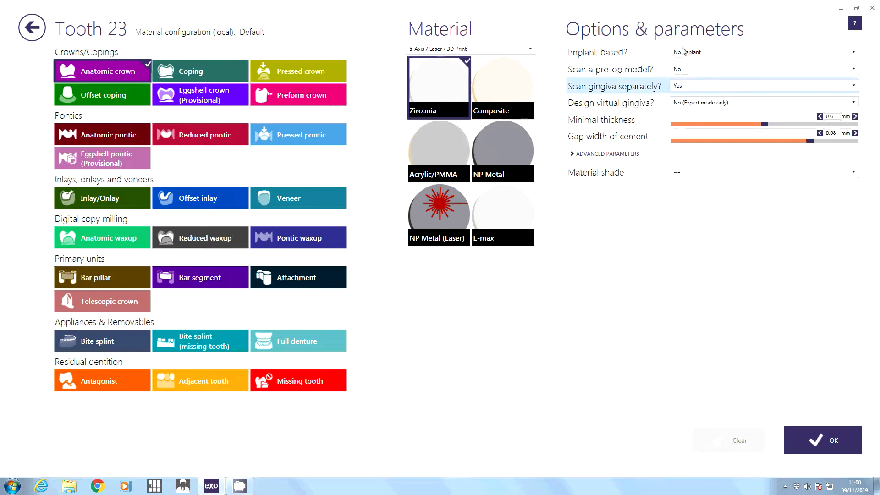
click(684, 52)
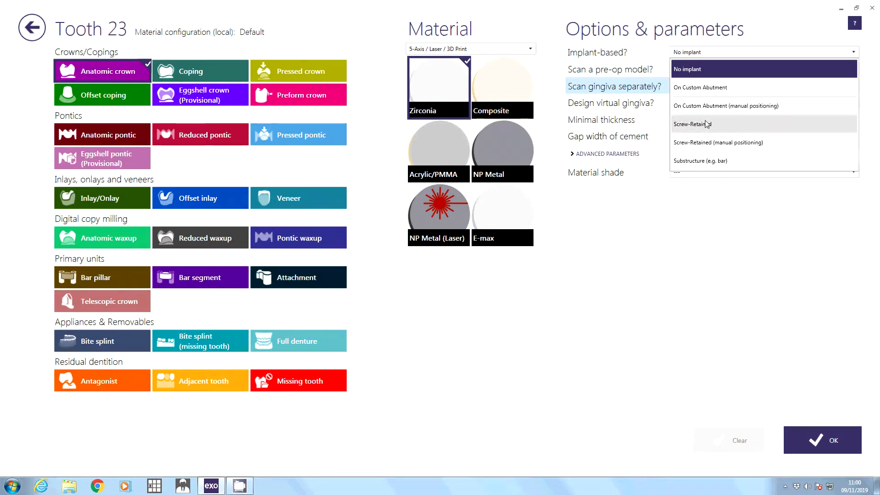
click(698, 71)
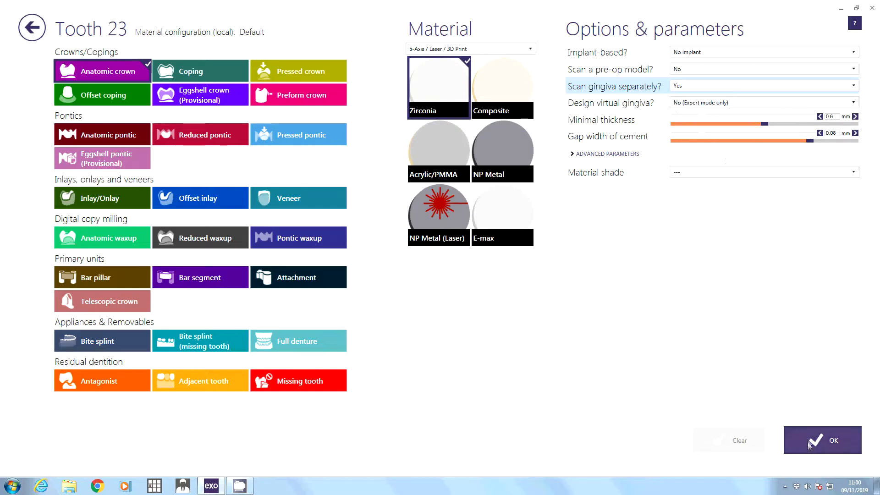
Set the crown's minimal thickness to 0.5 mm, cement gap width to 0.075 mm and material shade to A2, and accept the definition.
drag(762, 124, 749, 130)
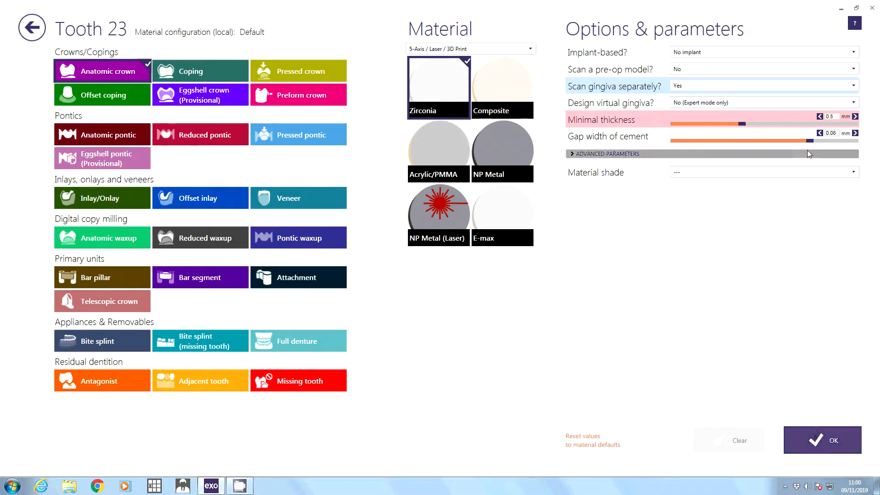
drag(810, 141, 807, 142)
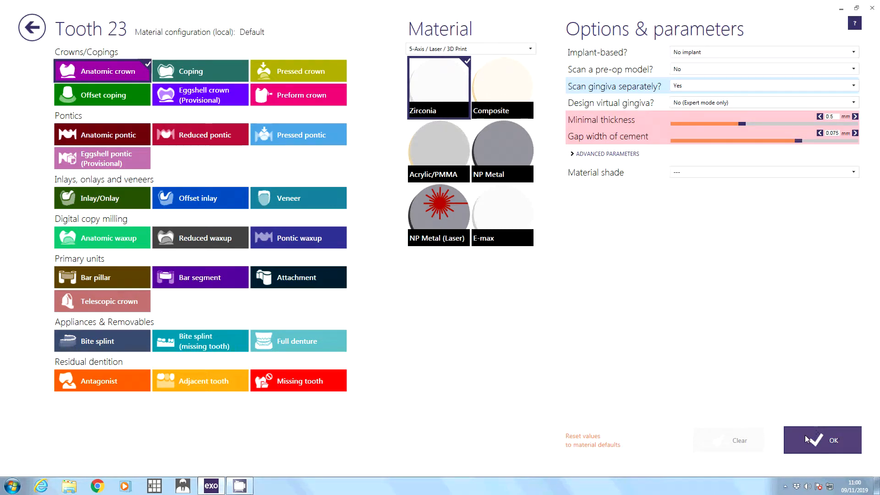
click(709, 172)
click(701, 242)
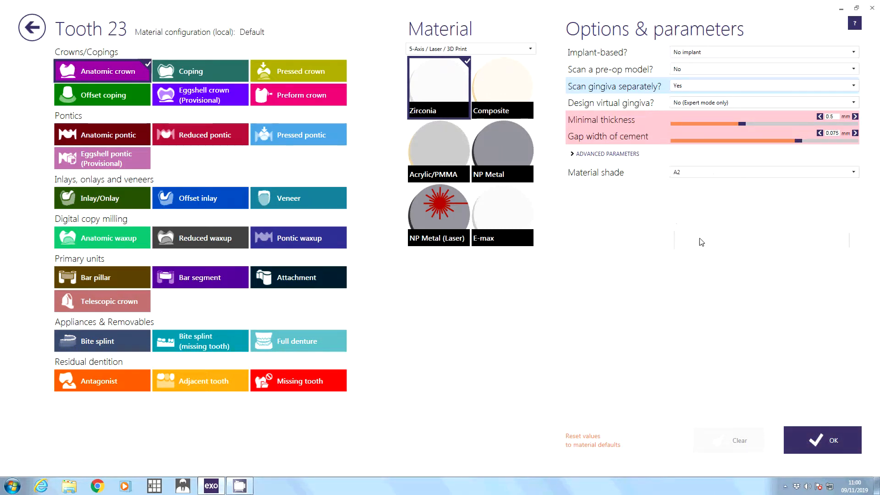
click(810, 441)
Mark teeth 22 and 24 as adjacent teeth in the job definition.
click(591, 73)
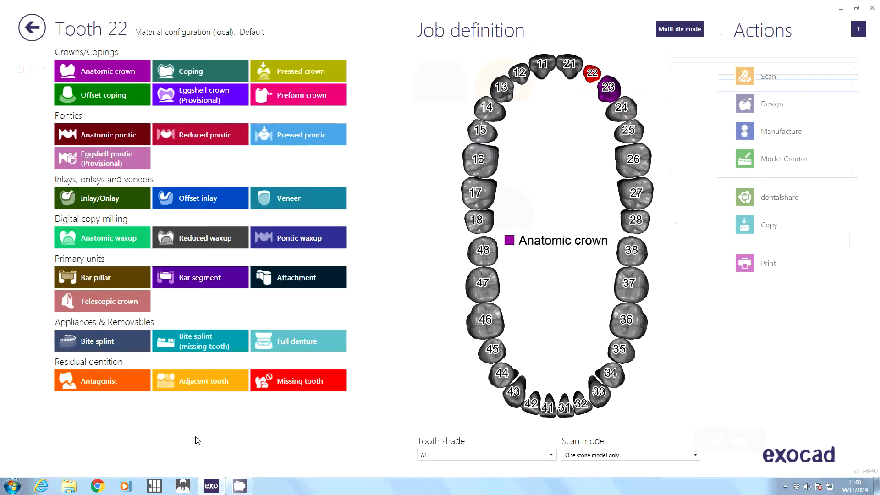
click(221, 388)
click(820, 451)
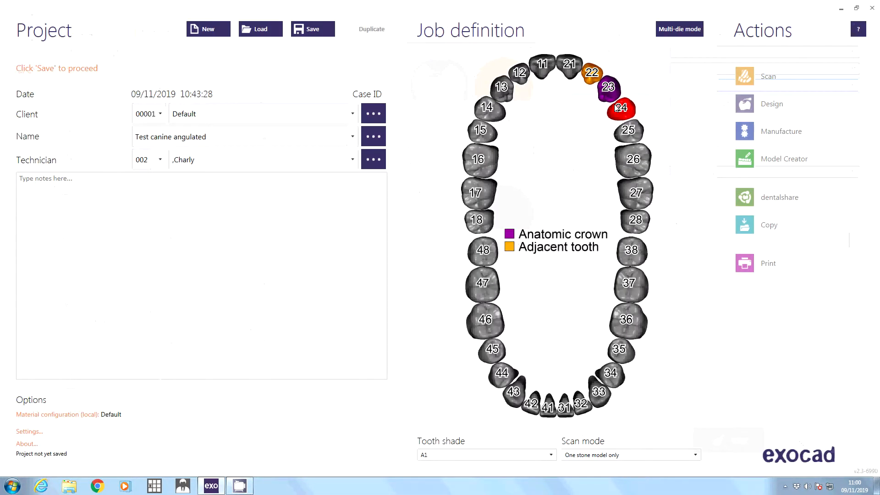
Mark tooth 36 as a healthy antagonist and set the scan mode to Two stone models in occlusion.
click(626, 320)
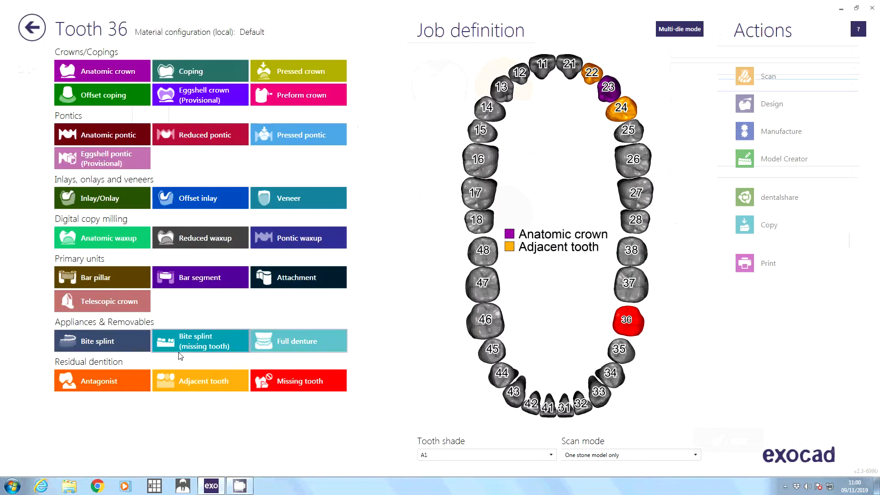
click(103, 388)
click(820, 441)
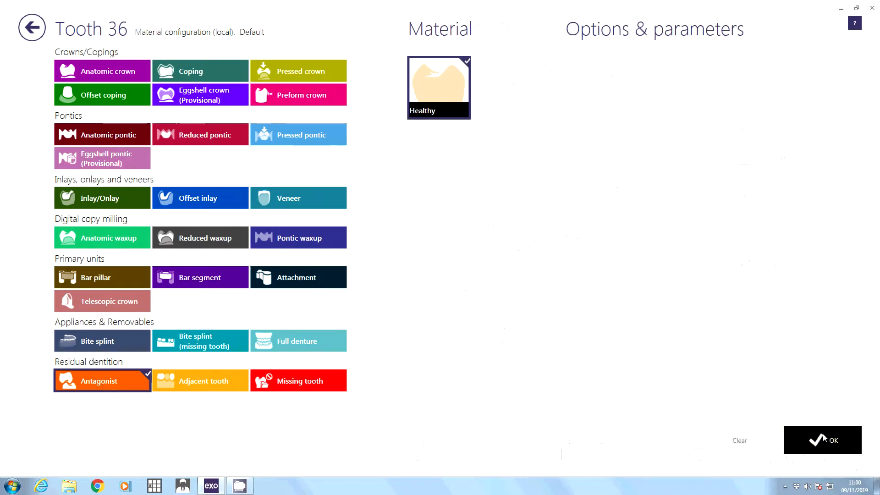
click(596, 455)
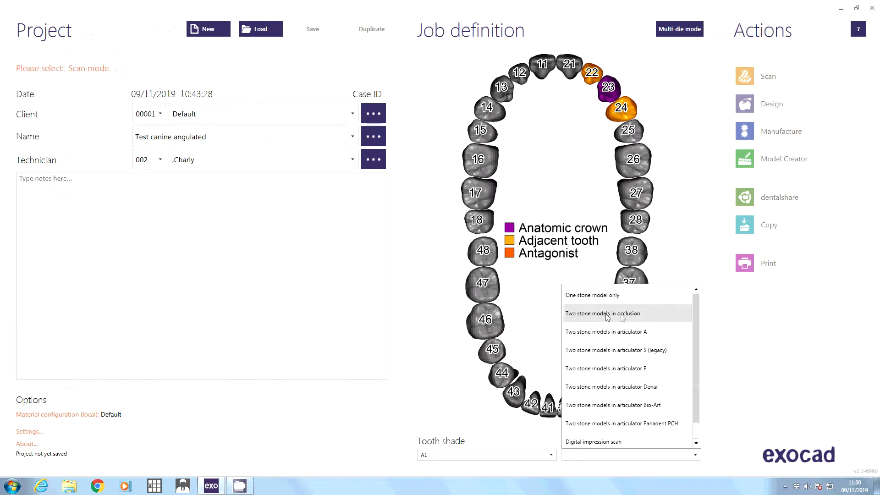
click(608, 314)
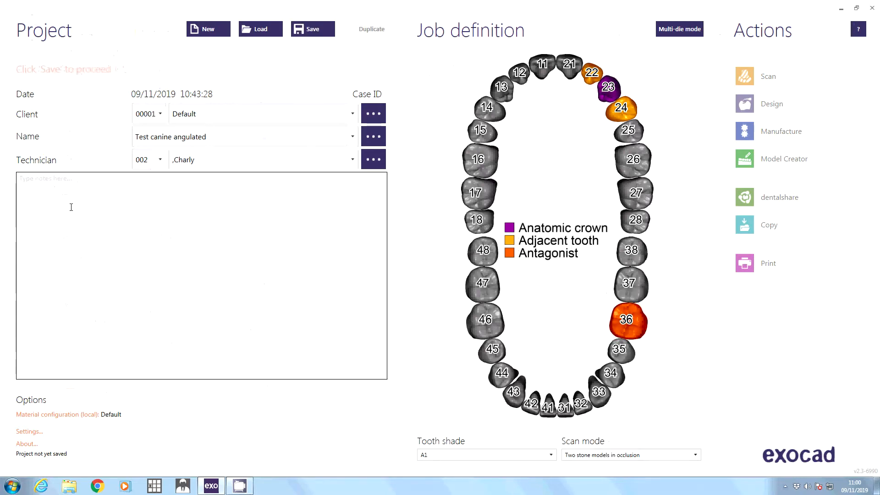
text(ed)
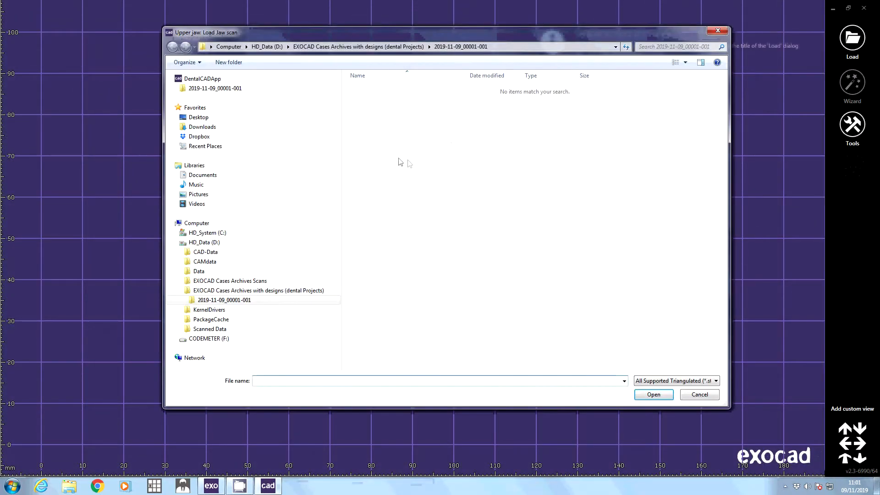
From the Case 23 folder, load UpperJaw.stl as jaw scan, GingivaMaskUpper.stl as gingiva and LowerJaw.stl as antagonist.
click(521, 343)
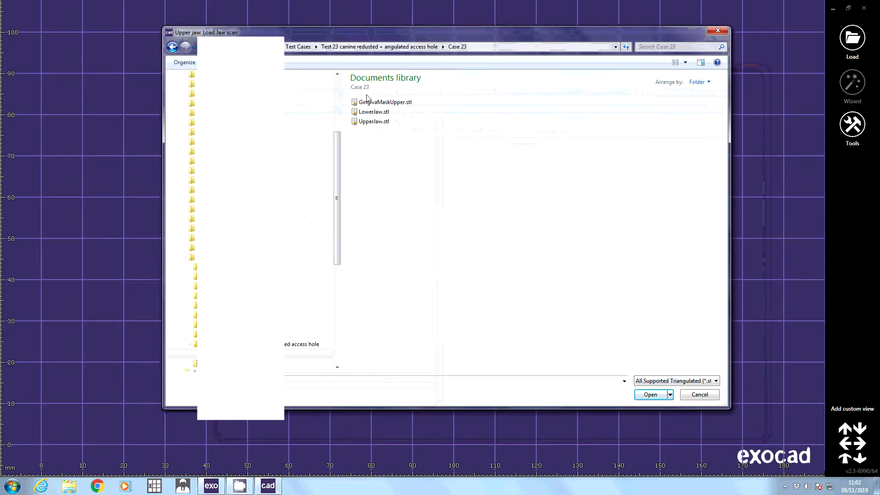
double_click(372, 122)
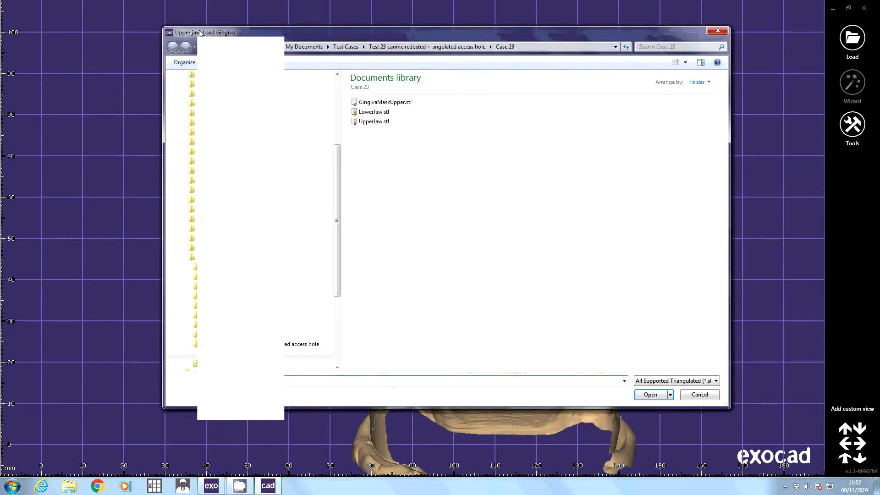
double_click(371, 102)
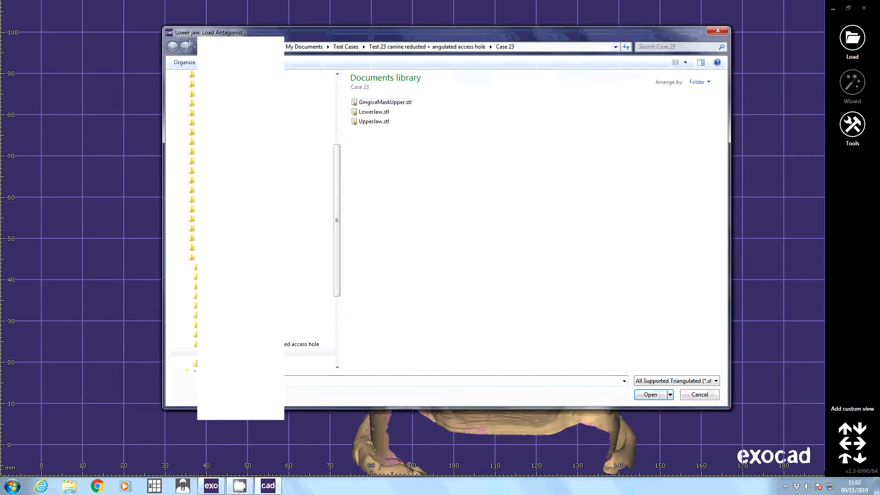
double_click(374, 111)
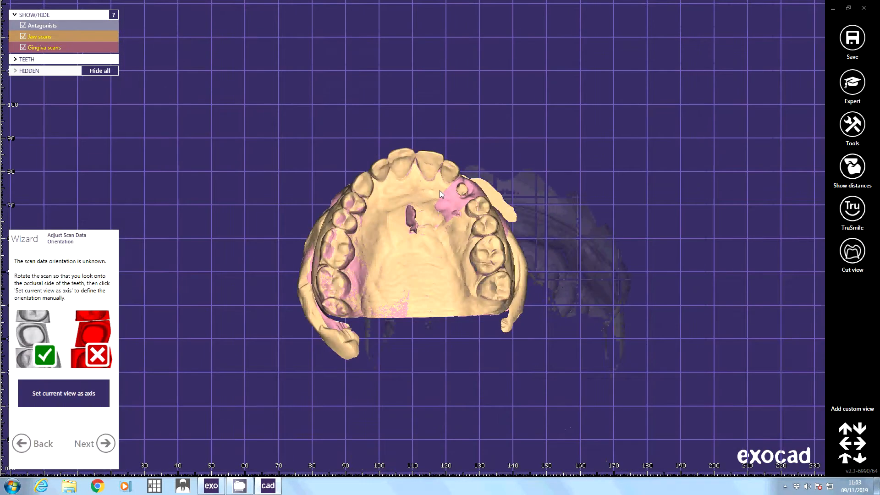
With the antagonist hidden, orient the upper jaw to its occlusal view, set that view as the axis and accept the orientation.
right_drag(445, 204, 435, 250)
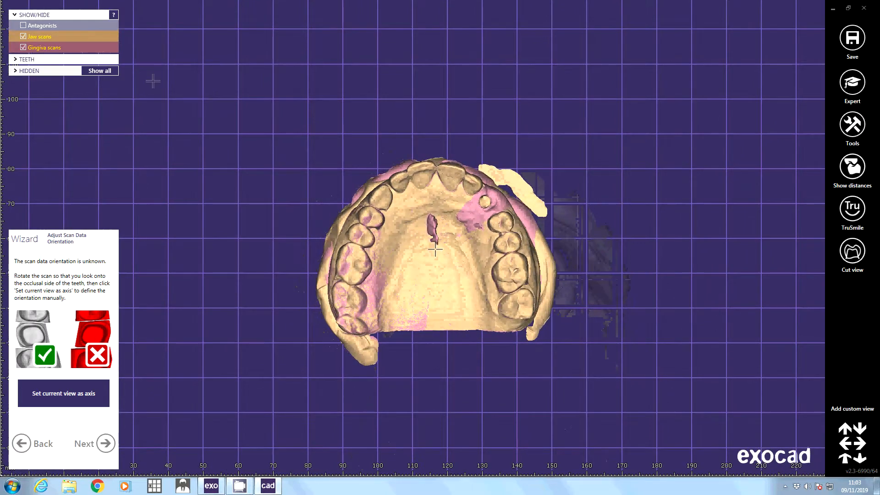
click(72, 391)
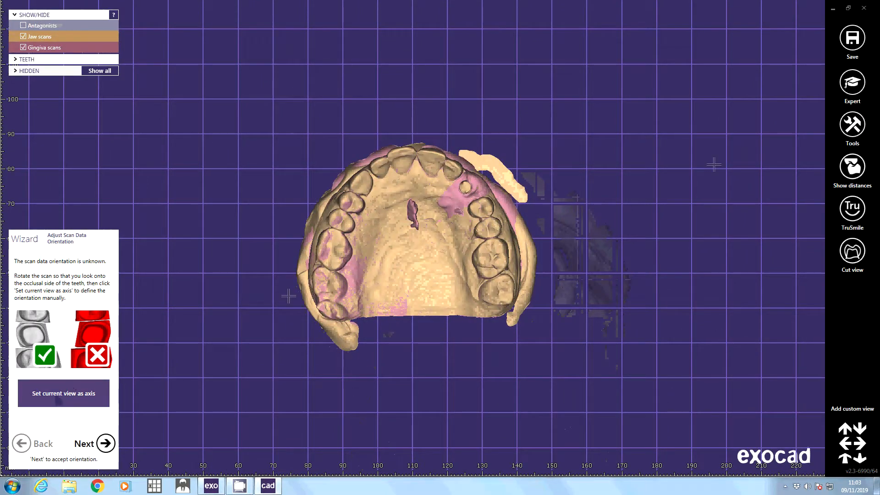
click(114, 441)
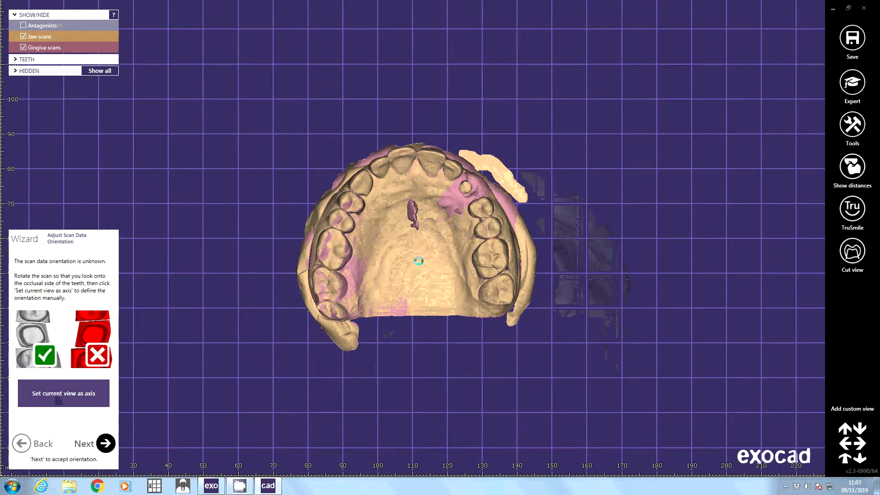
Select the model bases above the upper gums and below the lower gums straight through, and delete them.
click(630, 179)
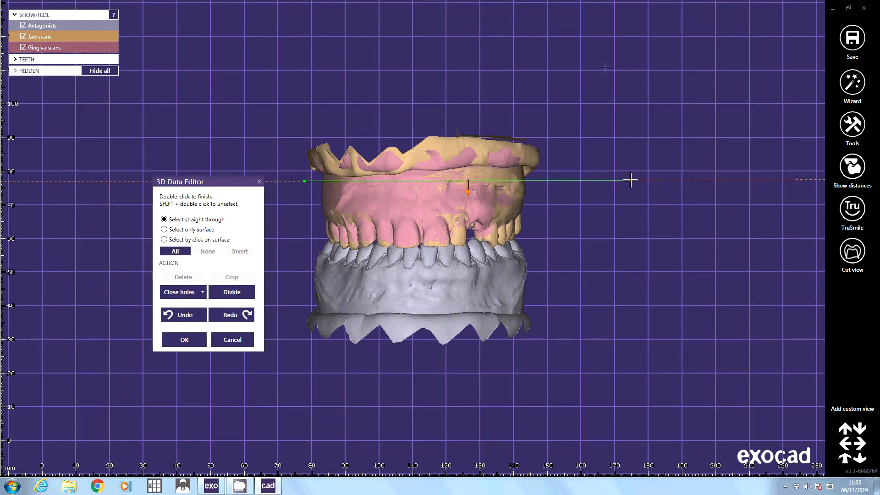
click(605, 69)
double_click(273, 108)
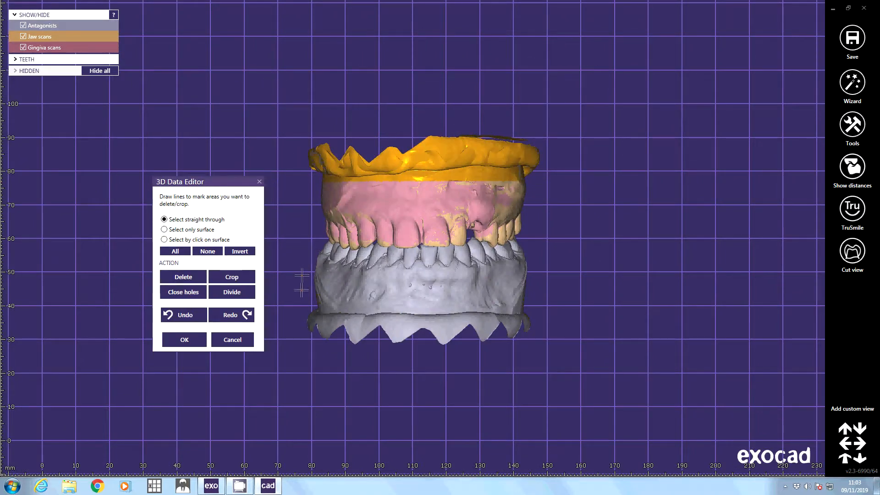
click(302, 285)
click(640, 286)
click(637, 348)
click(366, 400)
double_click(274, 373)
click(195, 276)
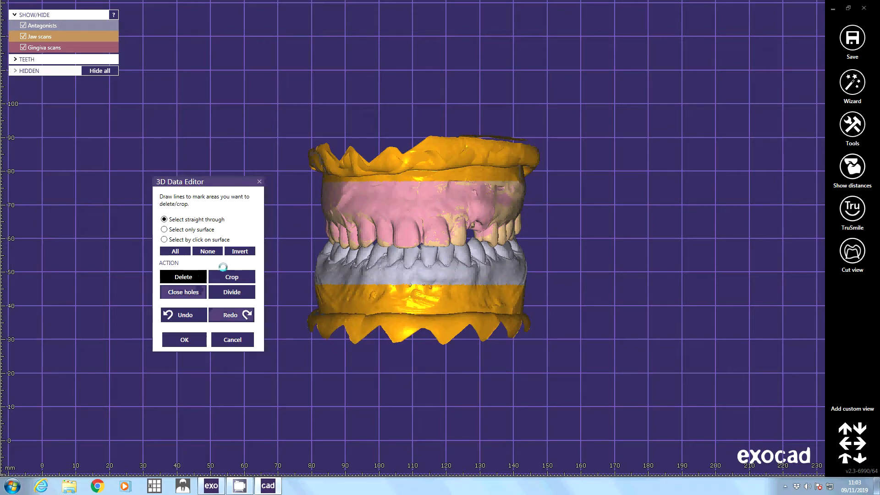
Hide the jaw and gingiva scans, outline the lower dental arch and trim the antagonist scan to it.
click(23, 36)
click(23, 48)
right_drag(57, 85, 595, 262)
scroll(591, 264, up, 3)
mouse_move(638, 259)
mouse_down()
mouse_move(644, 280)
mouse_move(597, 338)
mouse_up()
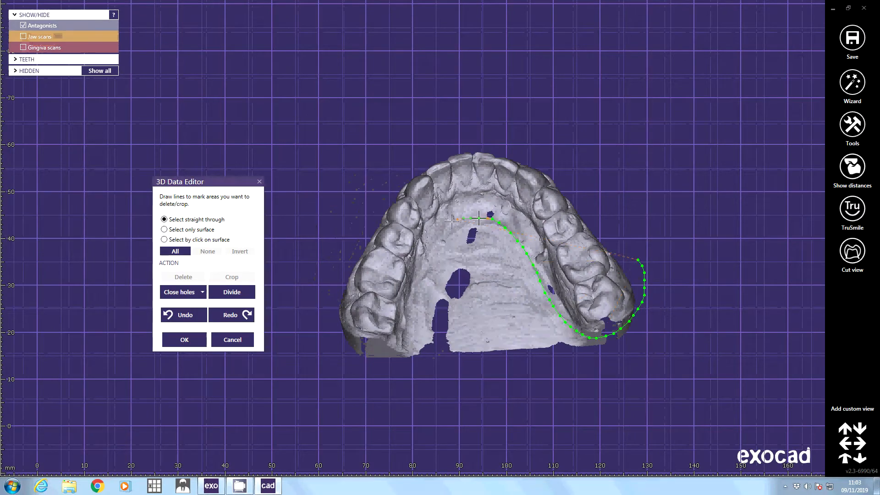
mouse_move(350, 324)
mouse_down()
mouse_move(568, 434)
mouse_move(634, 240)
mouse_move(626, 240)
mouse_up()
double_click(627, 241)
click(188, 275)
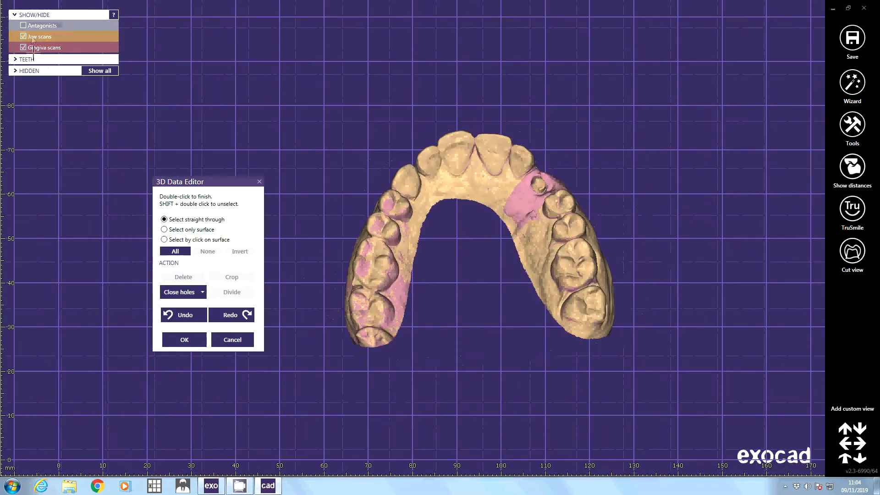
Hide the jaw scan, outline the area around tooth site 23 on the gingiva scan and delete everything outside it.
click(32, 37)
right_drag(486, 151, 447, 117)
scroll(446, 115, up, 3)
click(446, 88)
click(453, 235)
click(538, 251)
double_click(576, 68)
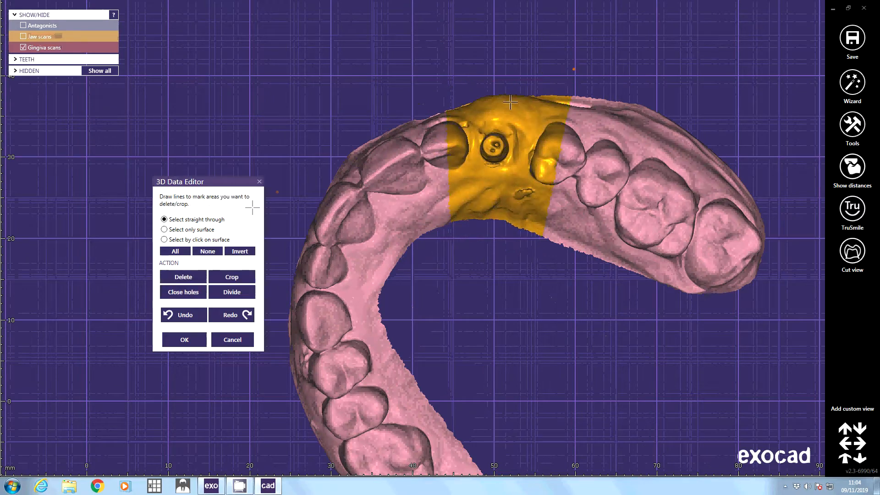
click(239, 251)
click(183, 276)
Outline the neighbouring tooth remnants on both sides of the cropped gingiva piece and delete them.
right_drag(454, 268, 424, 138)
scroll(423, 110, up, 2)
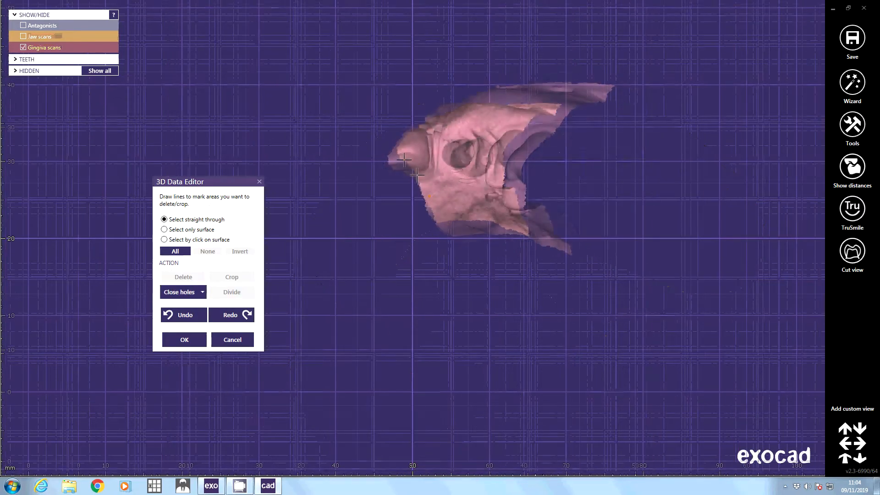
click(423, 104)
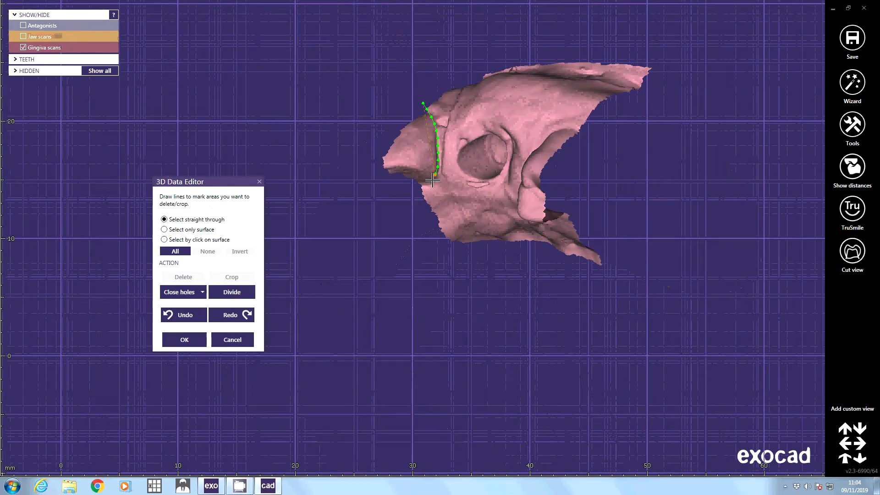
drag(432, 180, 371, 112)
double_click(372, 111)
right_drag(380, 115, 653, 144)
scroll(652, 144, up, 1)
mouse_move(656, 126)
mouse_down()
mouse_move(635, 124)
mouse_move(603, 160)
mouse_up()
drag(577, 206, 705, 220)
double_click(705, 220)
right_drag(687, 220, 485, 229)
scroll(486, 229, down, 2)
click(183, 277)
Select the remaining surplus surface on the gingiva piece around the implant opening and delete it.
mouse_move(367, 270)
right_down()
mouse_move(284, 271)
mouse_move(512, 311)
right_up()
drag(363, 284, 388, 289)
right_drag(388, 289, 495, 332)
scroll(494, 337, up, 2)
click(464, 341)
click(535, 335)
double_click(498, 425)
scroll(492, 422, down, 2)
mouse_move(492, 422)
right_down()
mouse_move(194, 254)
mouse_move(238, 265)
mouse_move(110, 138)
right_up()
click(186, 278)
scroll(106, 130, down, 1)
click(100, 125)
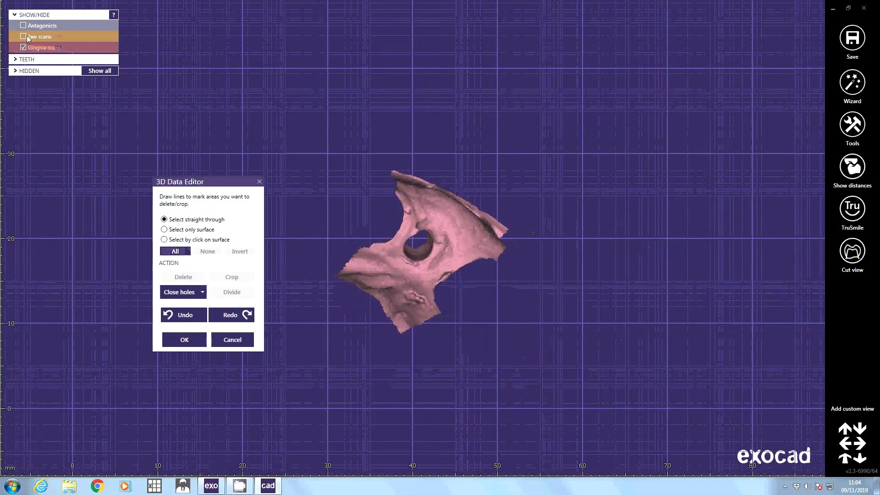
Show the jaw and antagonist scans again and confirm the 3D data edits.
click(27, 36)
scroll(183, 106, down, 4)
right_drag(297, 165, 410, 208)
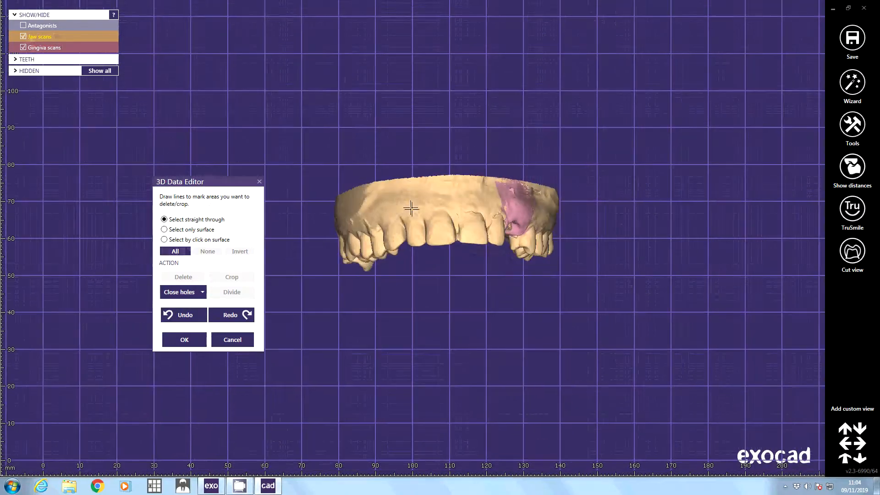
scroll(404, 209, down, 2)
right_drag(350, 220, 323, 228)
click(23, 25)
right_drag(451, 222, 459, 275)
click(180, 339)
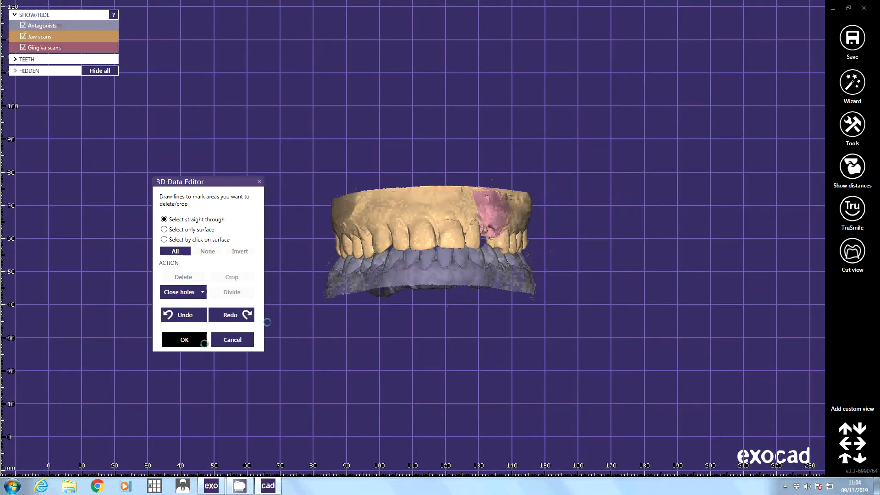
Open the placement correction for the antagonist scan and lower the bite height by 0.1 mm.
right_click(429, 265)
click(443, 286)
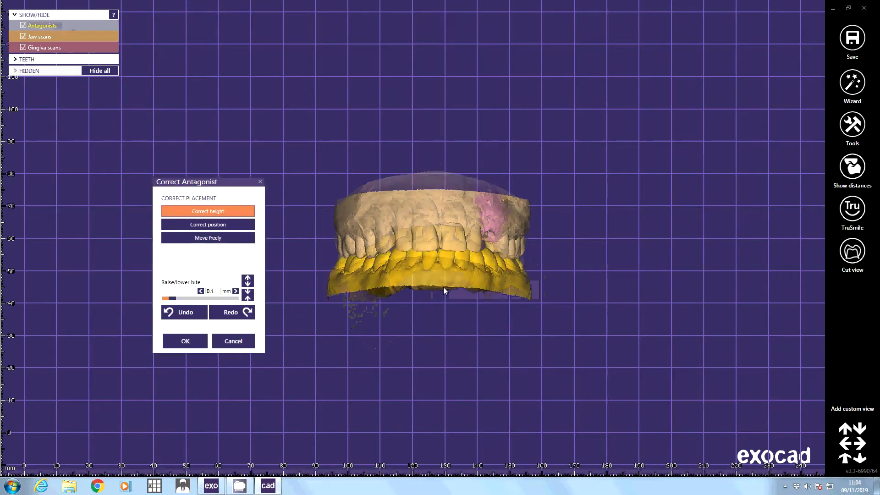
click(247, 294)
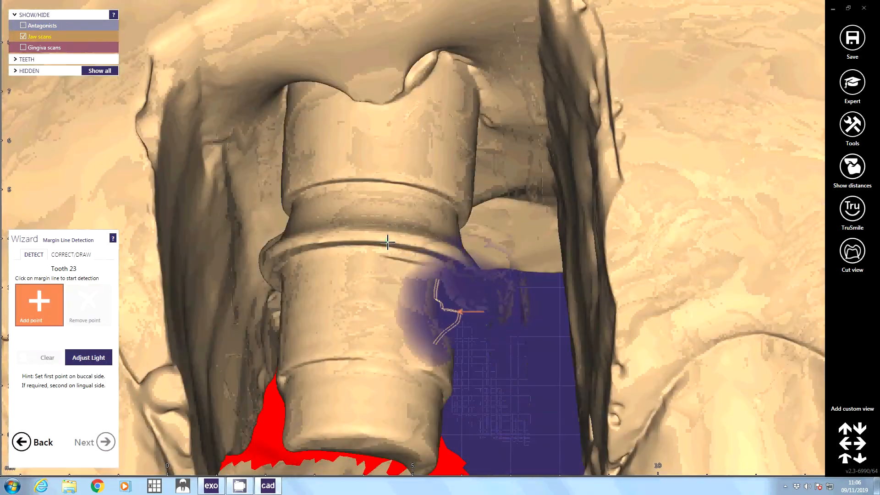
Detect the margin line on the abutment shoulder of tooth 23, inspect it in correction mode and accept it.
click(387, 242)
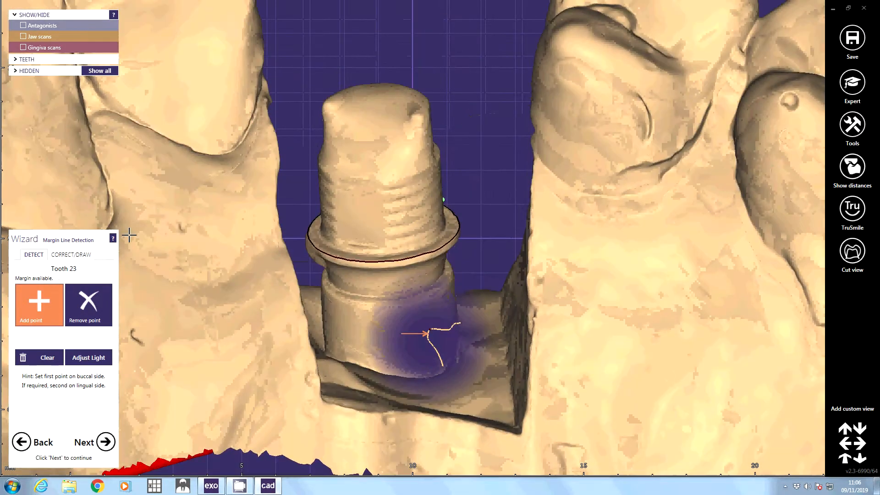
click(82, 258)
mouse_move(193, 258)
right_down()
mouse_move(285, 275)
mouse_move(425, 273)
mouse_move(351, 220)
right_up()
scroll(425, 273, up, 2)
scroll(426, 273, up, 4)
scroll(309, 192, up, 3)
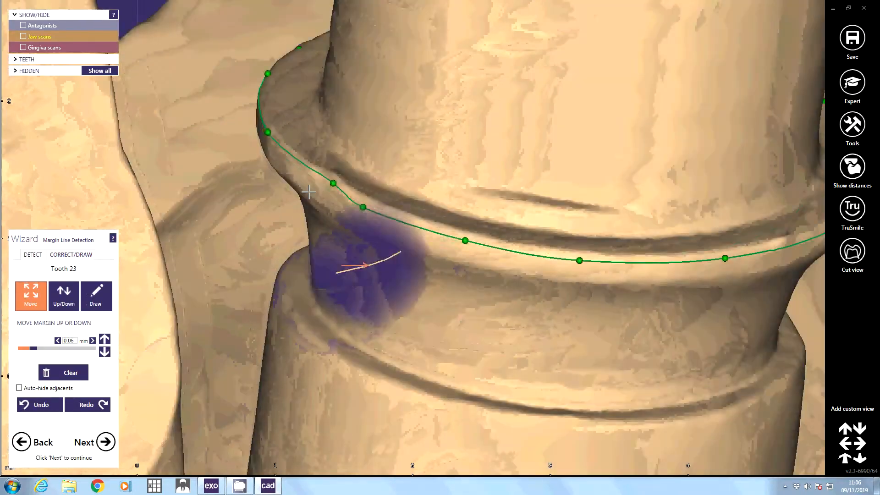
scroll(308, 175, down, 4)
right_drag(308, 175, 157, 381)
click(106, 440)
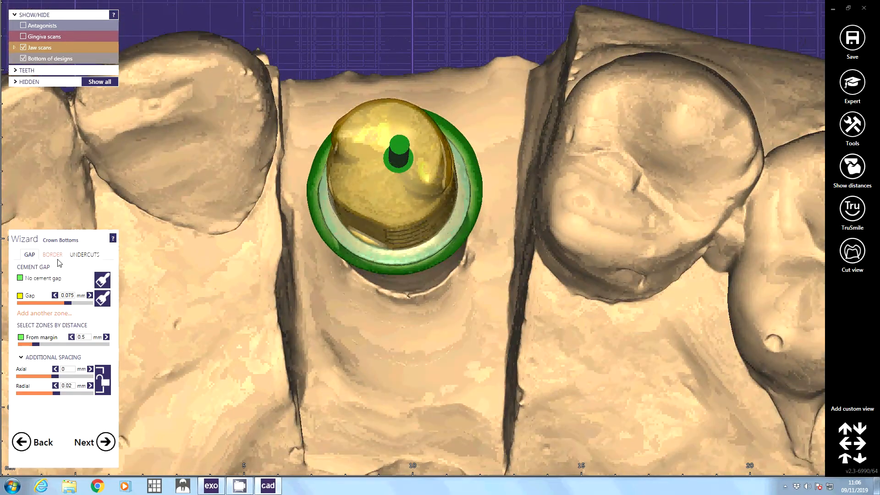
Set the crown bottom's milling compensation diameter to 1.5 mm and apply the change.
click(59, 257)
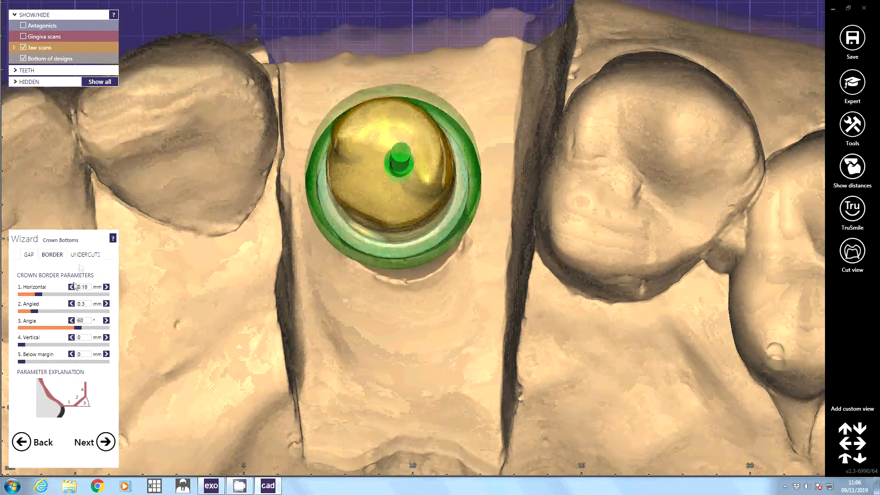
click(84, 255)
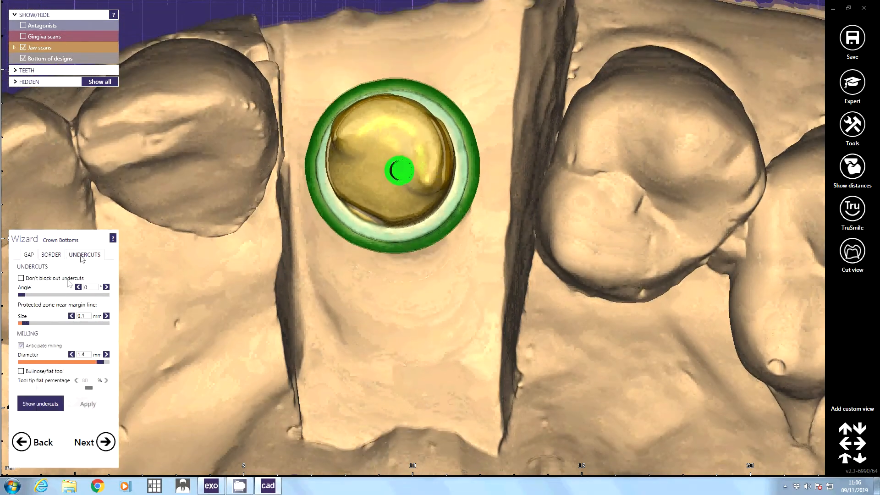
drag(101, 362, 106, 363)
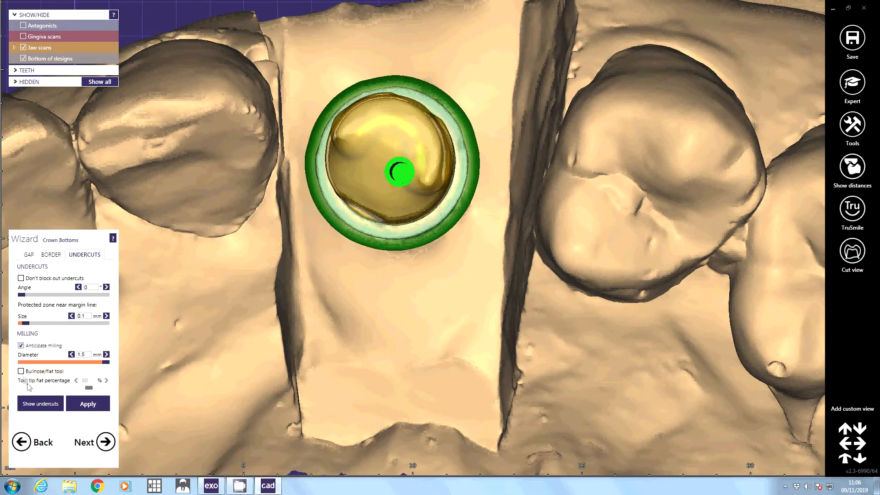
right_drag(147, 390, 149, 318)
click(28, 257)
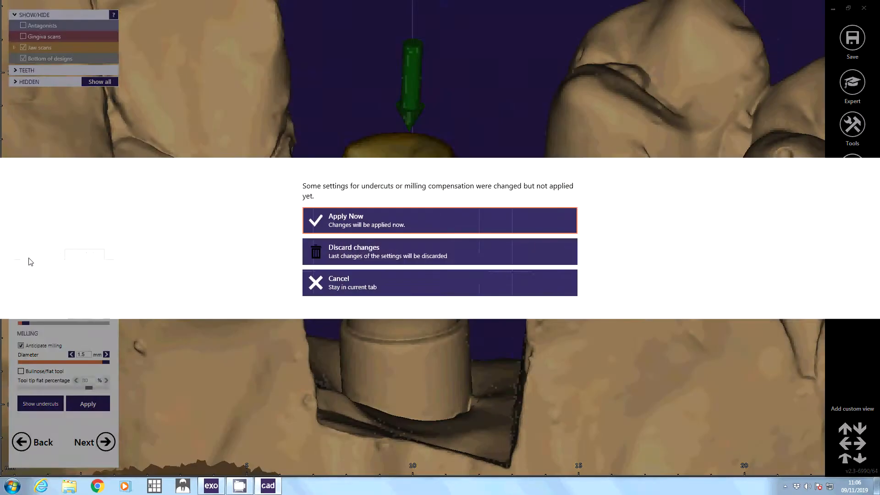
click(351, 225)
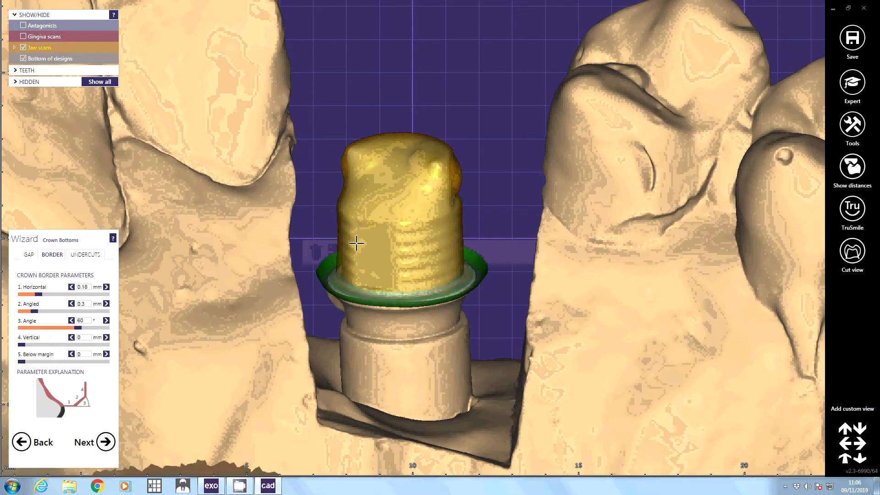
Mark a no-cement-gap zone on the crown bottom just above the margin.
scroll(459, 185, up, 6)
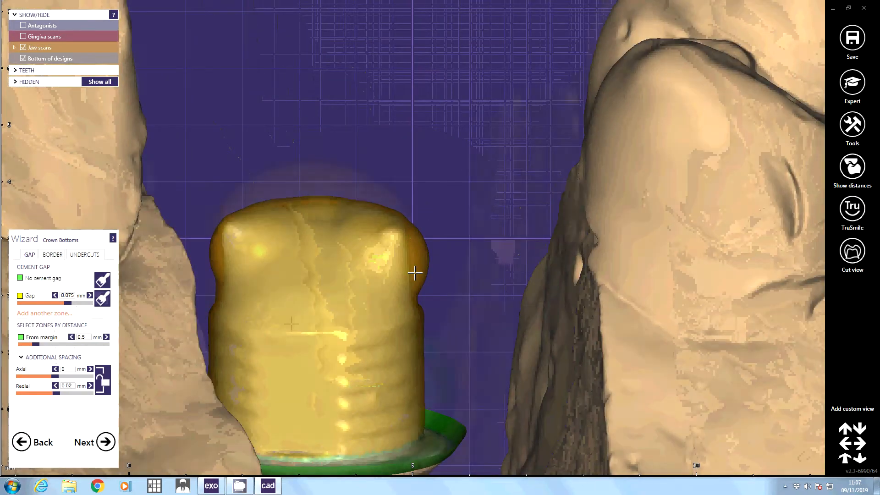
scroll(415, 274, down, 3)
right_drag(415, 273, 118, 313)
click(102, 280)
scroll(416, 347, up, 5)
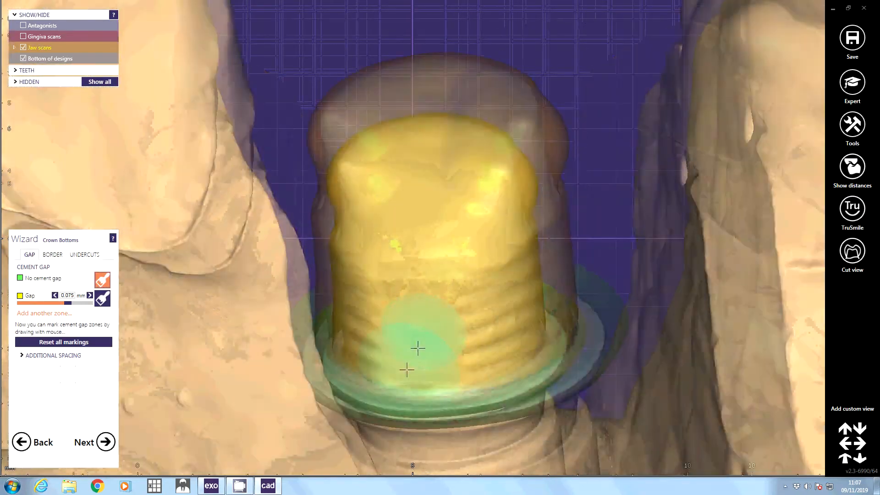
right_drag(446, 373, 410, 271)
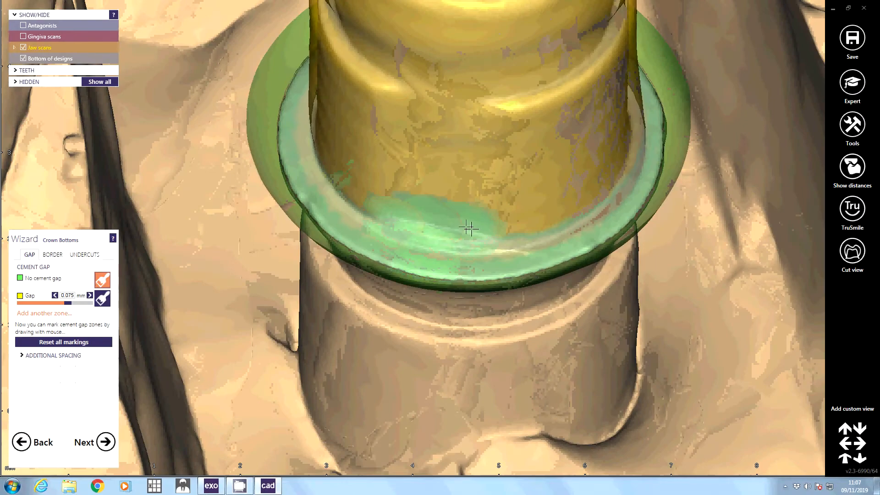
scroll(466, 226, down, 3)
scroll(434, 222, down, 5)
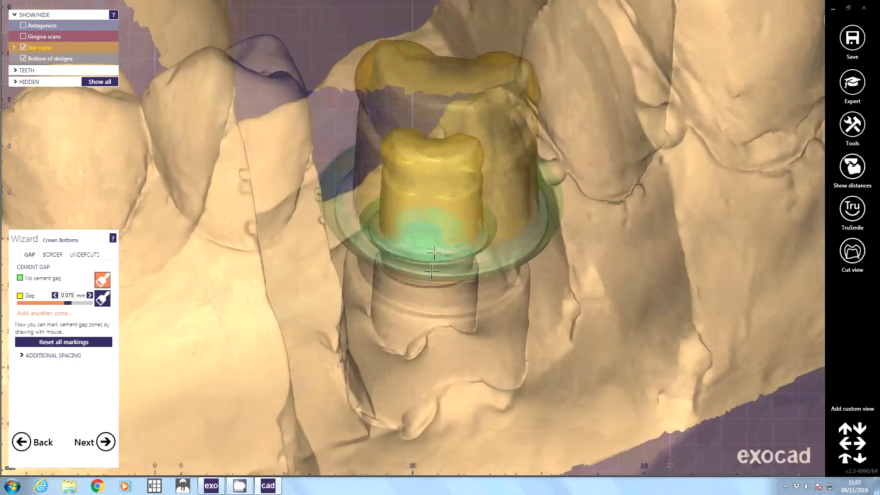
Extend the no-cement-gap marking to another side of the crown bottom above the margin and accept the crown bottom settings.
right_drag(427, 256, 441, 279)
scroll(441, 279, up, 5)
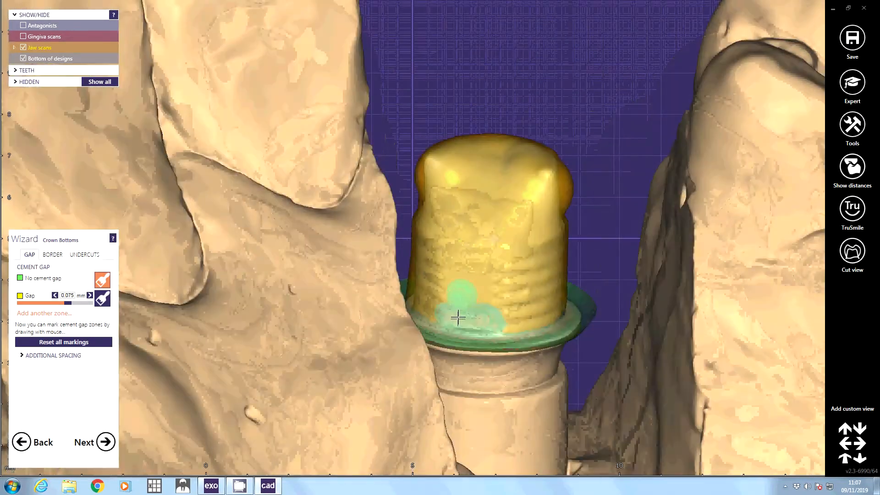
scroll(477, 310, down, 2)
right_drag(476, 310, 463, 362)
scroll(462, 362, down, 3)
click(57, 256)
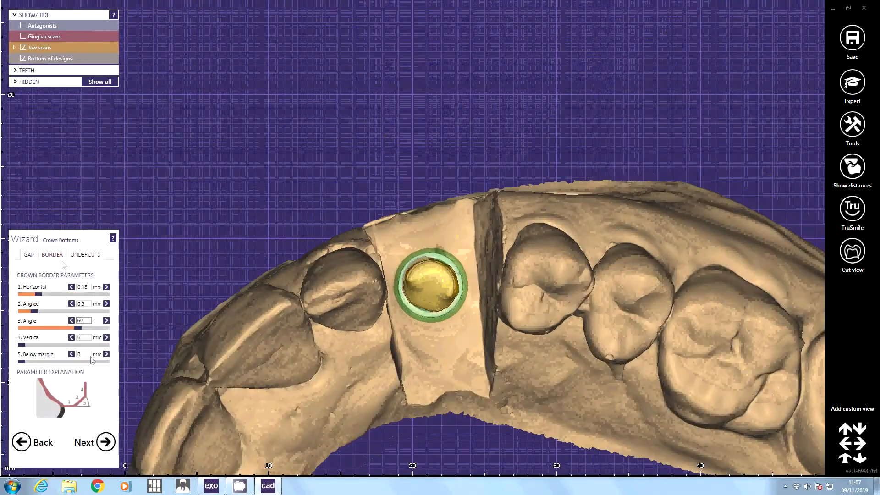
click(105, 441)
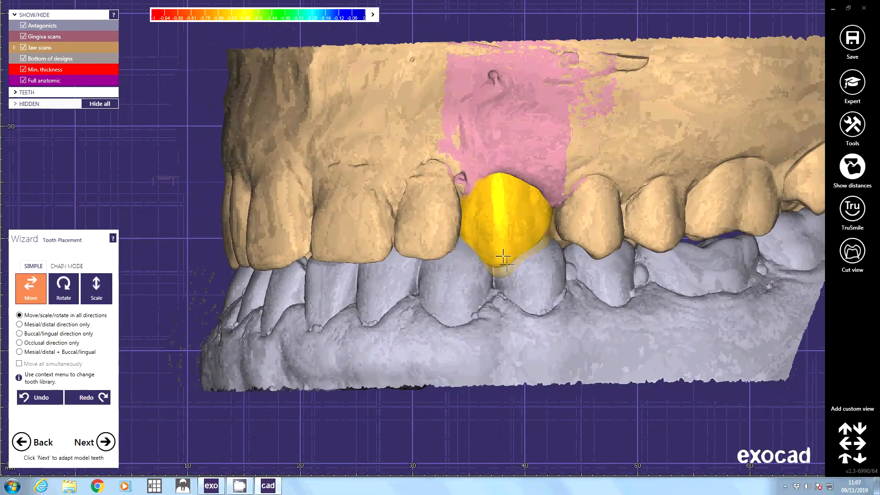
Hide the antagonist, move the tooth 23 crown into line between its neighbours and accept the tooth placement.
click(24, 29)
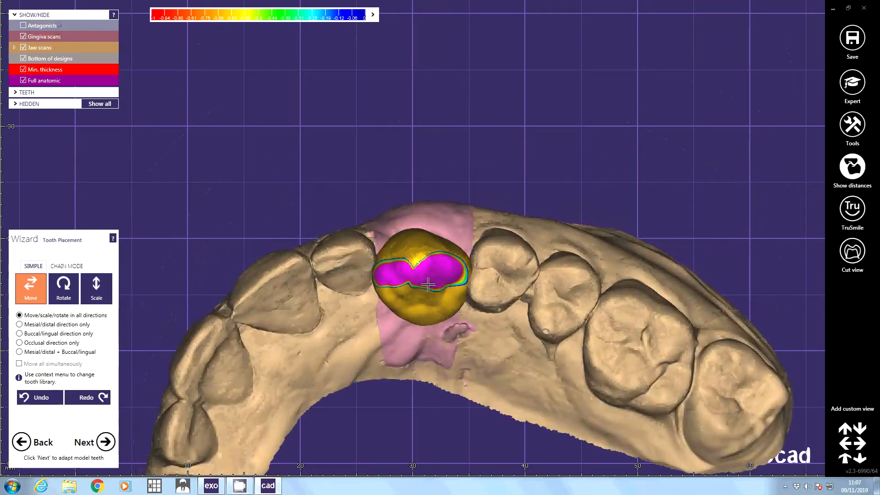
drag(434, 315, 443, 286)
scroll(424, 235, up, 3)
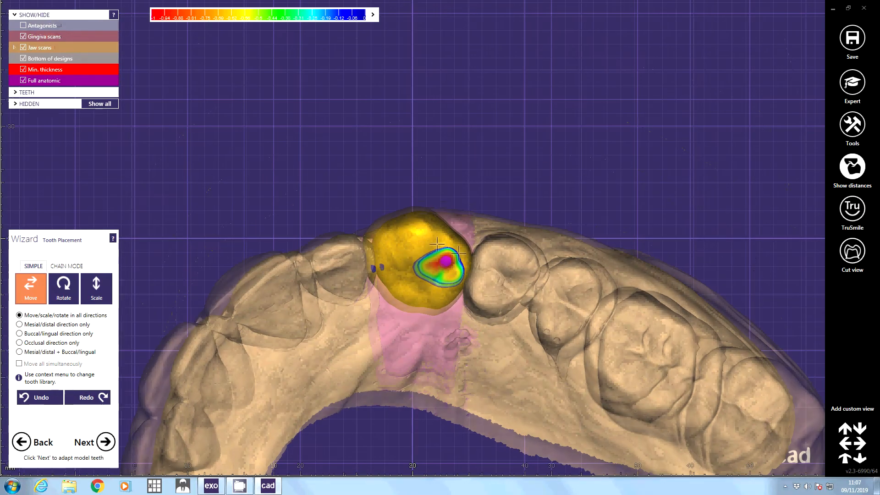
drag(466, 260, 458, 238)
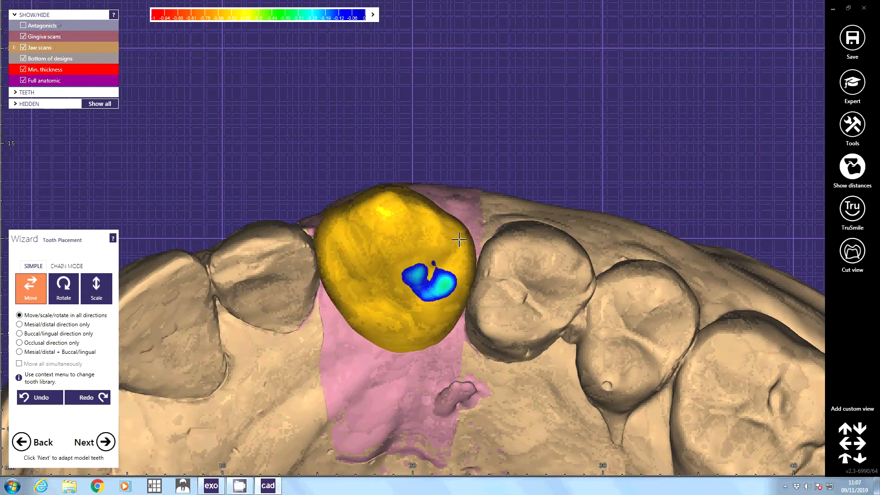
drag(375, 230, 436, 246)
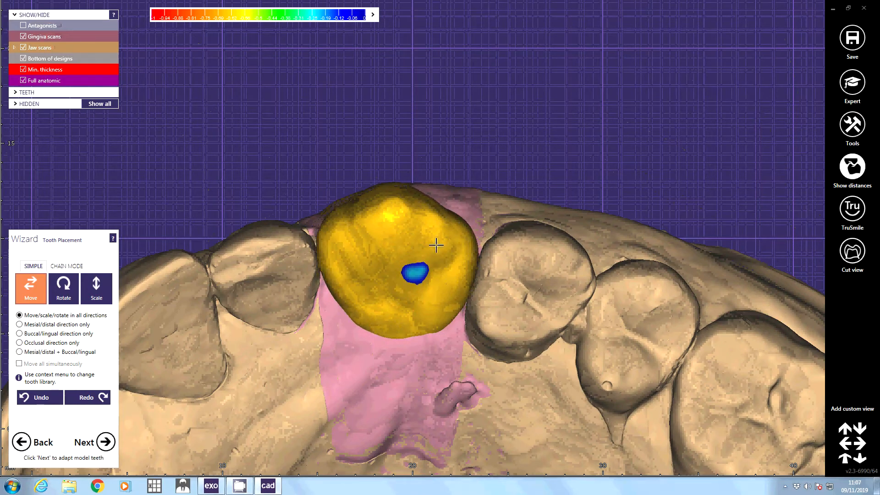
scroll(419, 334, down, 8)
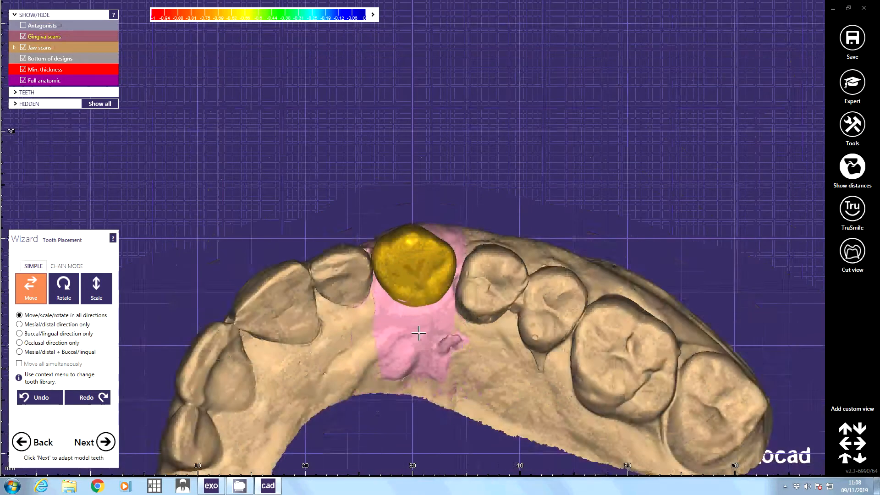
right_drag(403, 402, 389, 294)
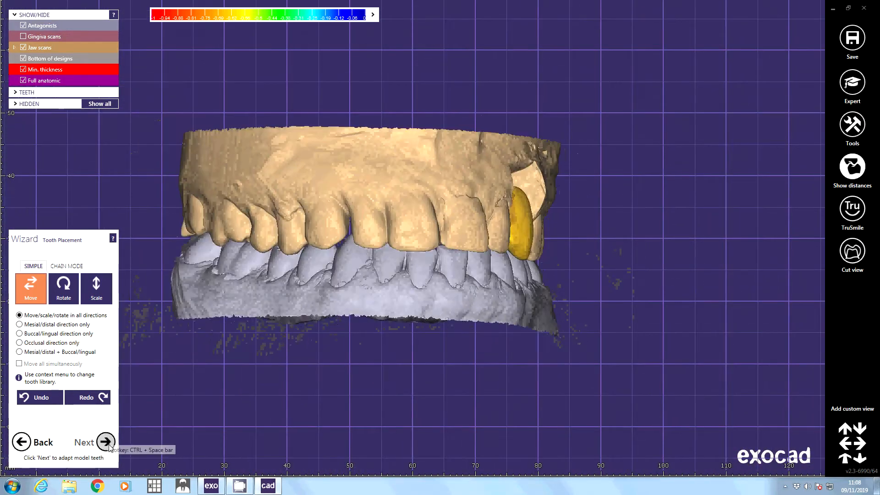
click(106, 442)
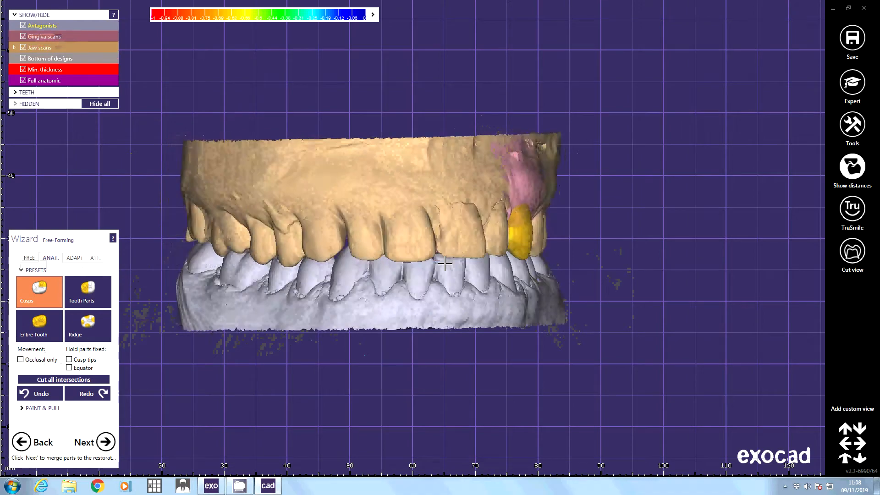
Display only the gingiva scan with the crown, hiding the antagonist and jaw scans, and switch to free-form sculpting.
click(96, 103)
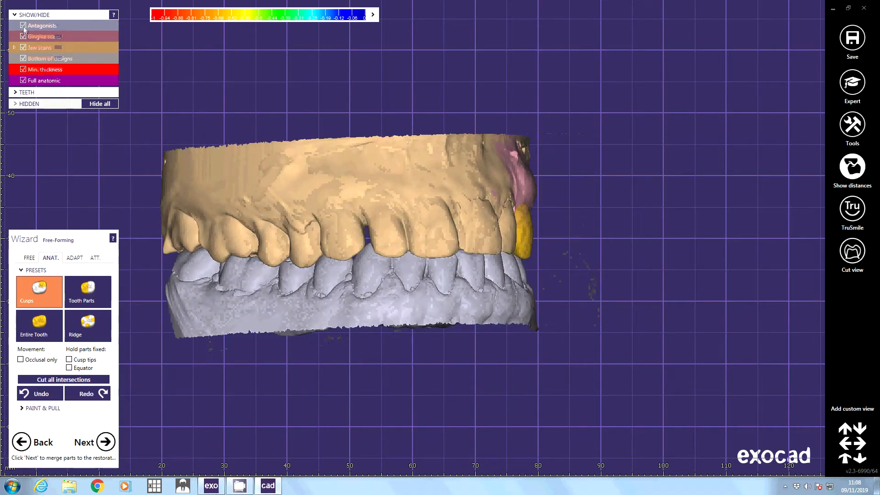
click(23, 27)
click(24, 47)
right_drag(413, 160, 358, 230)
scroll(456, 236, up, 4)
scroll(414, 245, up, 2)
click(28, 258)
scroll(402, 192, up, 3)
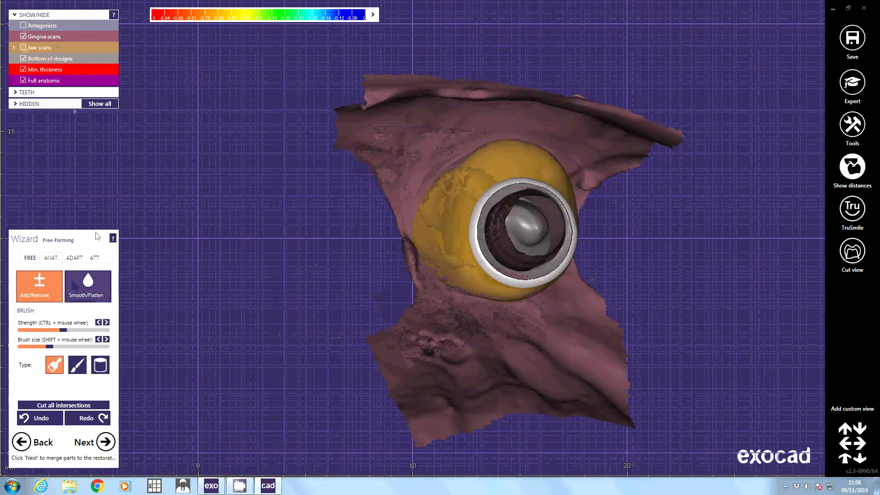
Reduce the sculpting brush to its smallest size and reshape the crown surface beside the margin ring with Add/Remove.
drag(53, 83, 62, 83)
right_drag(509, 183, 488, 200)
scroll(488, 200, up, 3)
shift+scroll(491, 157, down, 4)
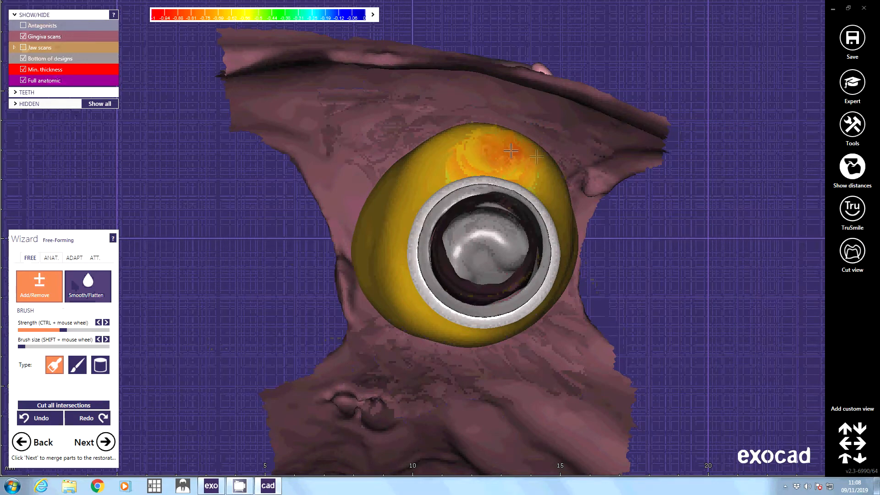
right_drag(403, 172, 479, 190)
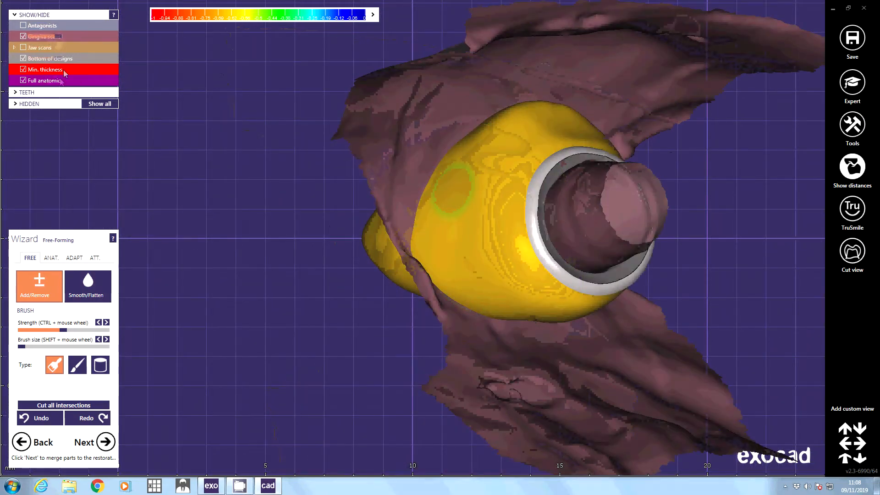
drag(55, 83, 48, 82)
right_drag(422, 195, 427, 140)
scroll(456, 198, down, 1)
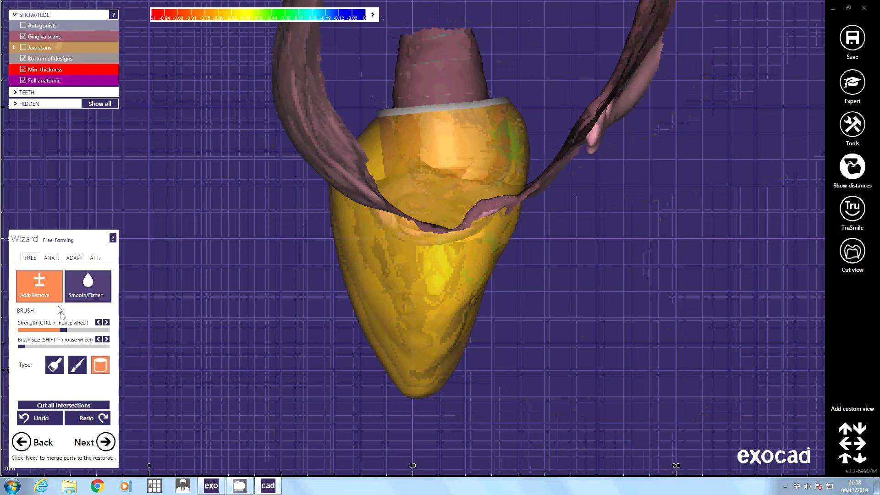
Reshape the crown surface next to the margin ring with Add/Remove at higher strength, and smooth it with Smooth/Flatten.
scroll(389, 184, down, 1)
right_drag(388, 176, 404, 210)
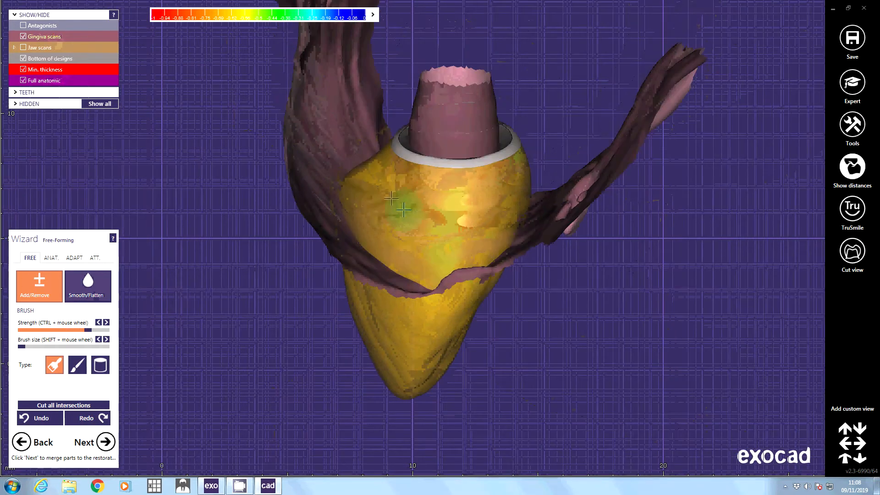
drag(445, 217, 426, 212)
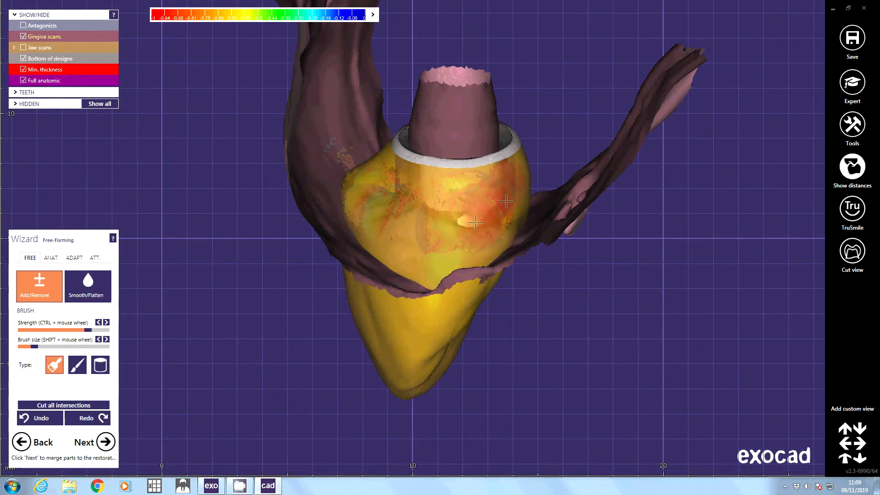
right_drag(437, 235, 393, 282)
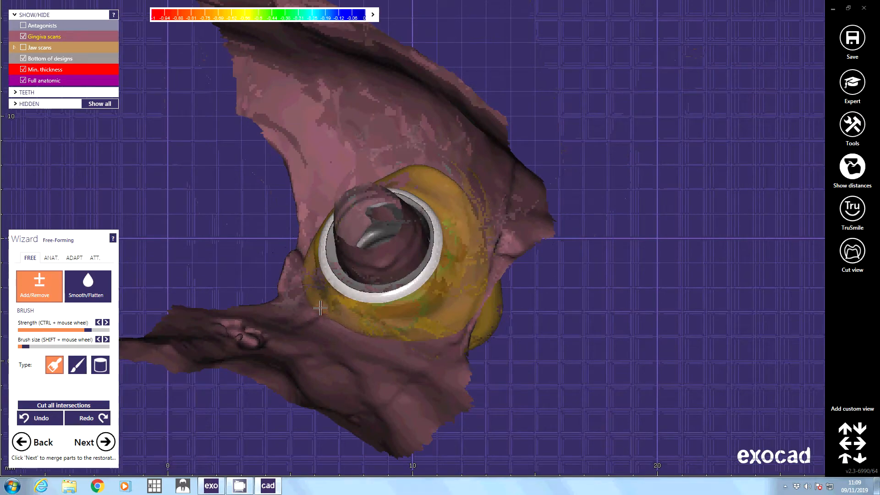
right_drag(429, 270, 386, 271)
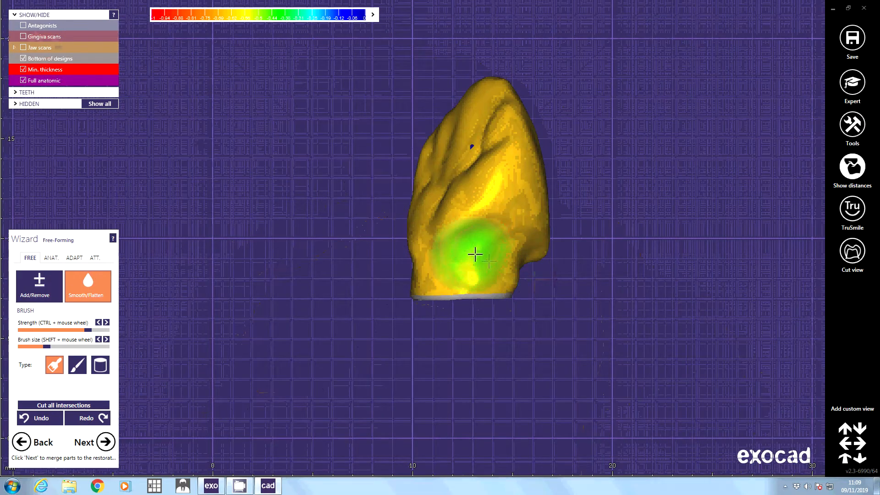
mouse_move(475, 254)
right_down()
mouse_move(501, 262)
mouse_move(402, 266)
mouse_move(397, 234)
mouse_move(404, 260)
mouse_move(433, 270)
mouse_move(444, 253)
mouse_move(455, 256)
mouse_move(436, 237)
mouse_move(432, 253)
mouse_move(420, 235)
mouse_move(342, 298)
mouse_move(275, 300)
right_up()
scroll(432, 253, up, 4)
scroll(274, 301, down, 2)
Trim the crown where it protrudes through the neighbouring tooth using a small Add/Remove brush, with the jaw and gingiva scans displayed.
click(50, 292)
scroll(338, 302, up, 5)
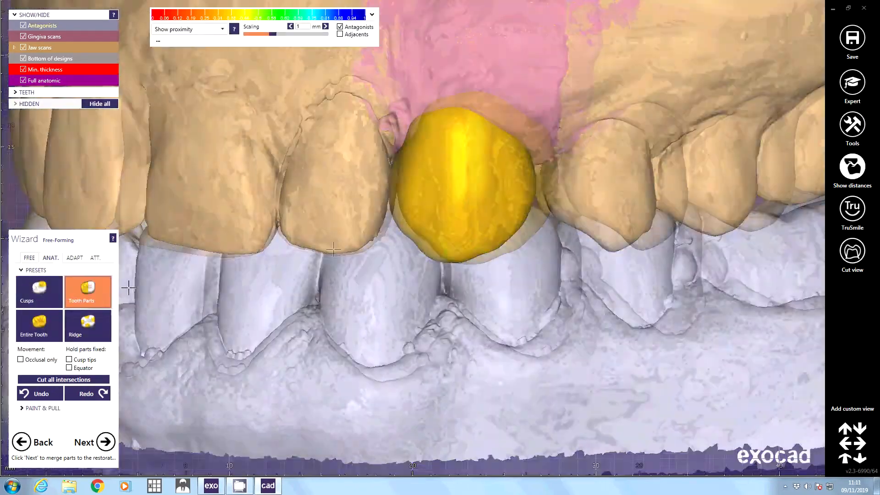
scroll(435, 197, up, 3)
right_drag(562, 218, 279, 280)
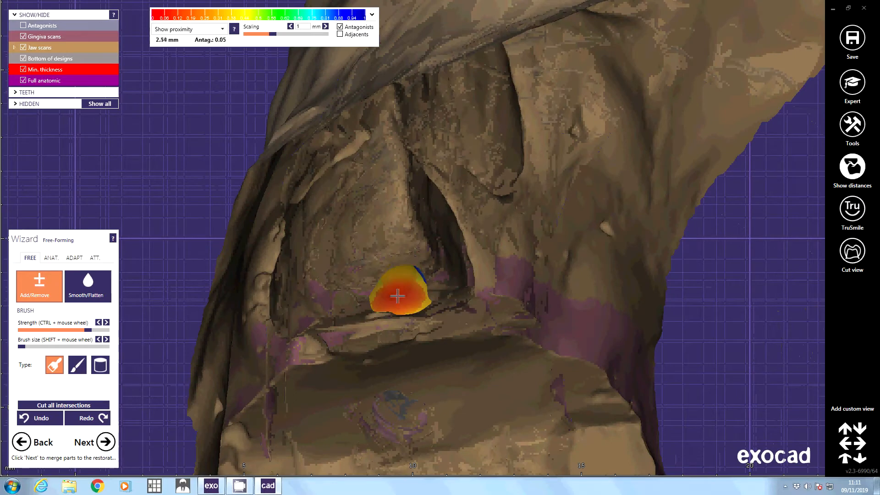
shift+drag(399, 280, 383, 285)
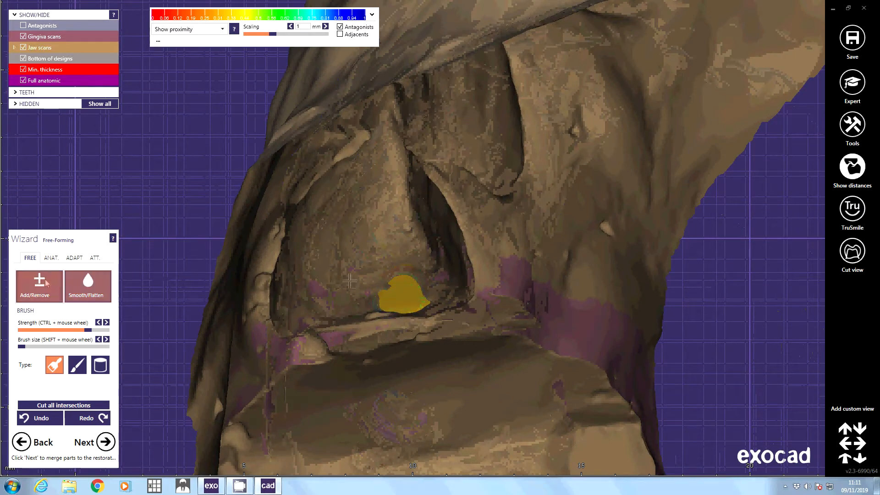
Cut the crown's approximal intersections with the adjacent teeth.
click(51, 257)
click(74, 258)
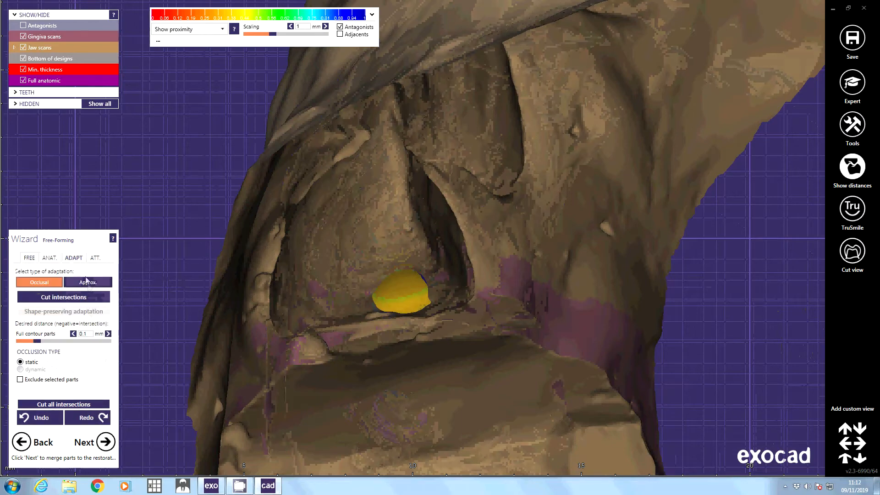
click(51, 284)
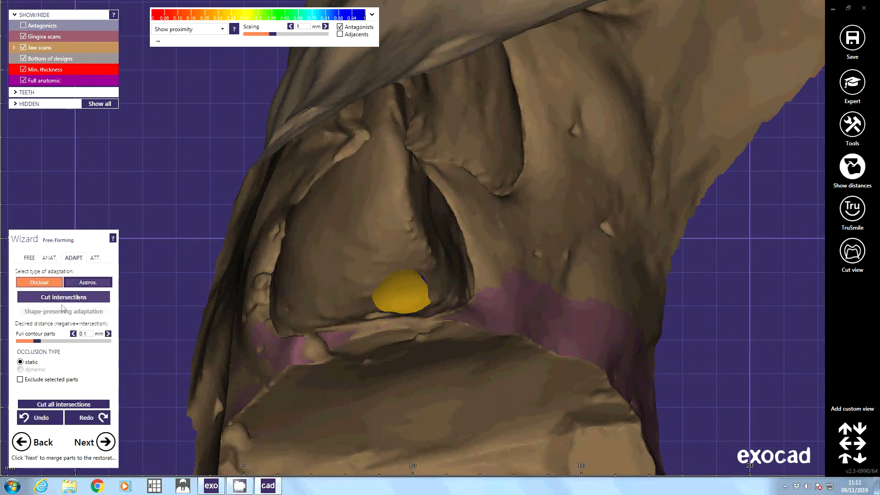
click(86, 285)
click(72, 299)
Hide the jaw scans and smooth the crown's side surface around the trimmed contact with Smooth/Flatten.
right_drag(107, 228, 87, 202)
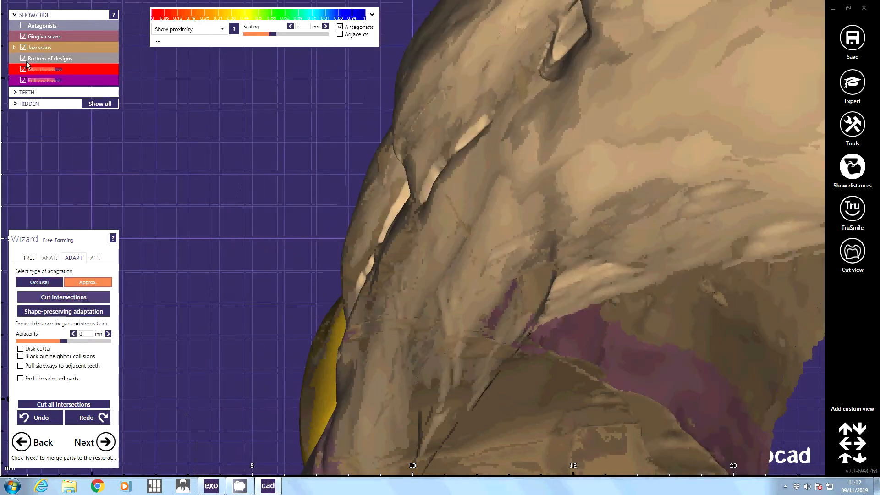
click(23, 47)
right_drag(408, 289, 94, 251)
click(29, 258)
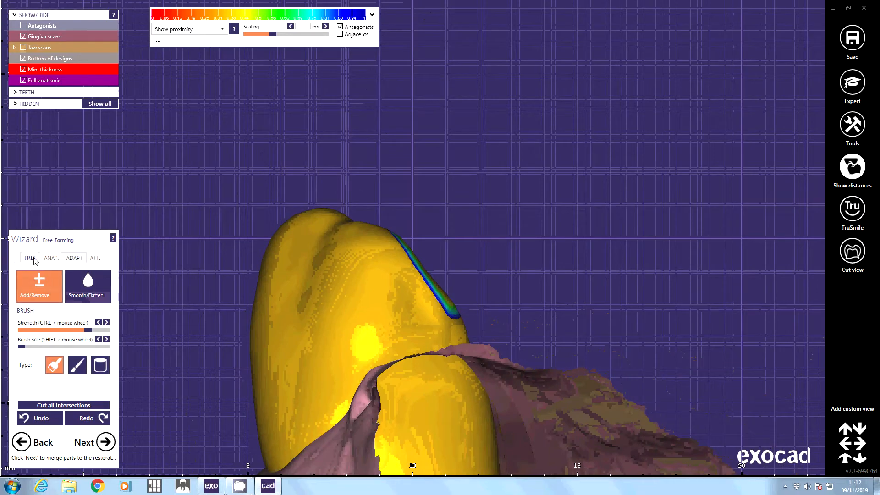
scroll(412, 294, up, 2)
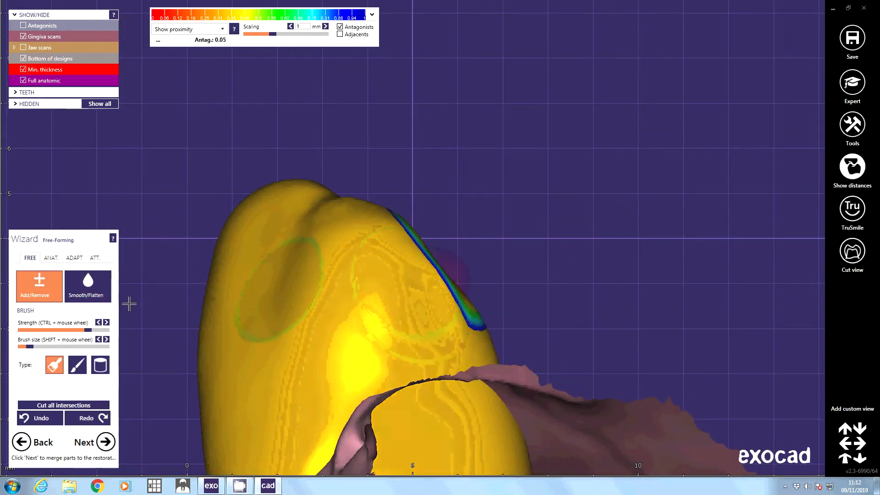
click(87, 287)
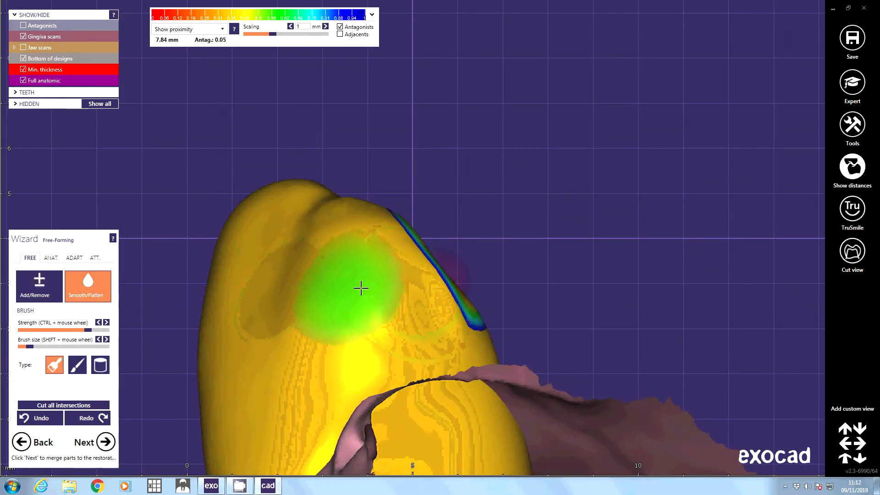
Display the jaw scans without the gingiva scans and open the attachment design in Subtract mode.
click(24, 48)
click(51, 258)
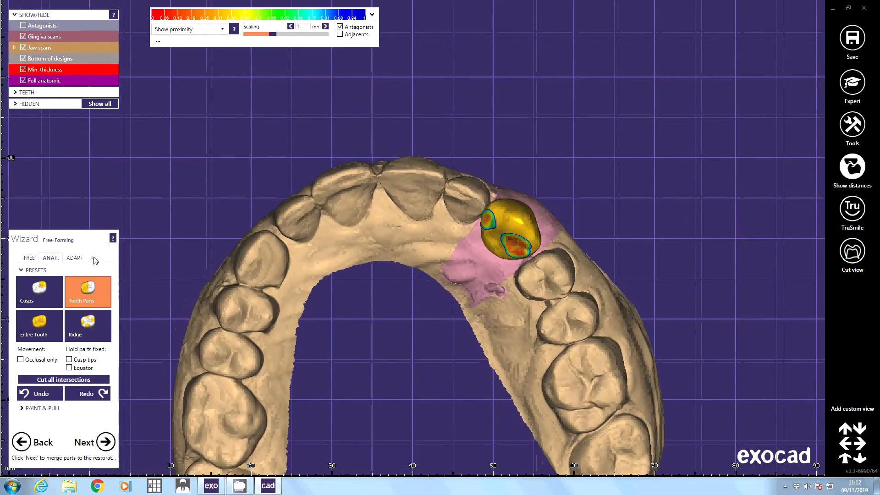
click(94, 259)
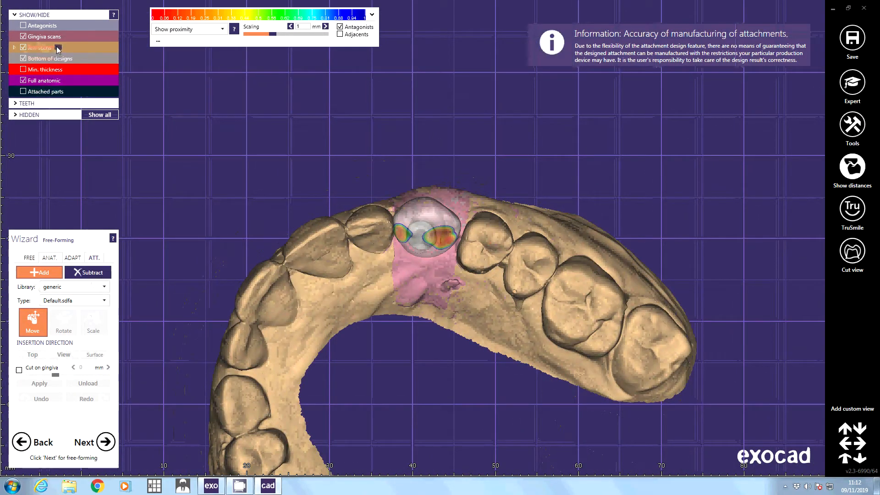
click(31, 38)
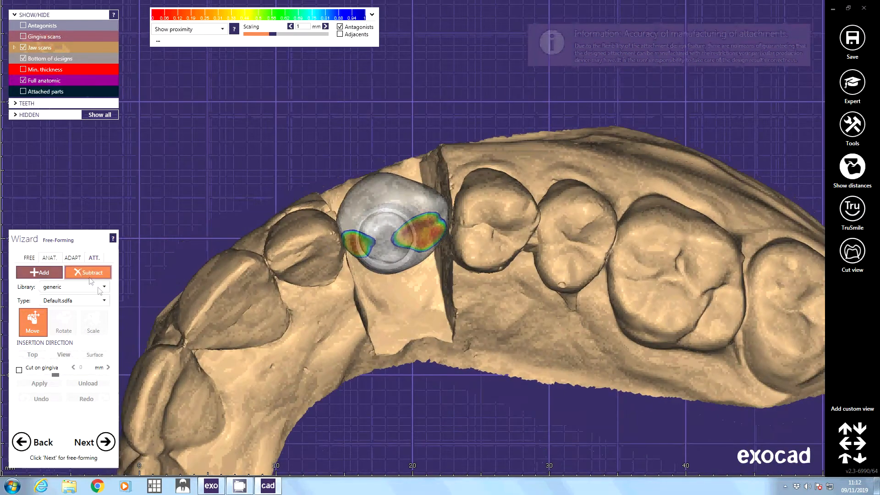
Choose the Parametric design (extrusion) library and the Round Bar profile for the attachment.
click(102, 288)
scroll(114, 339, down, 5)
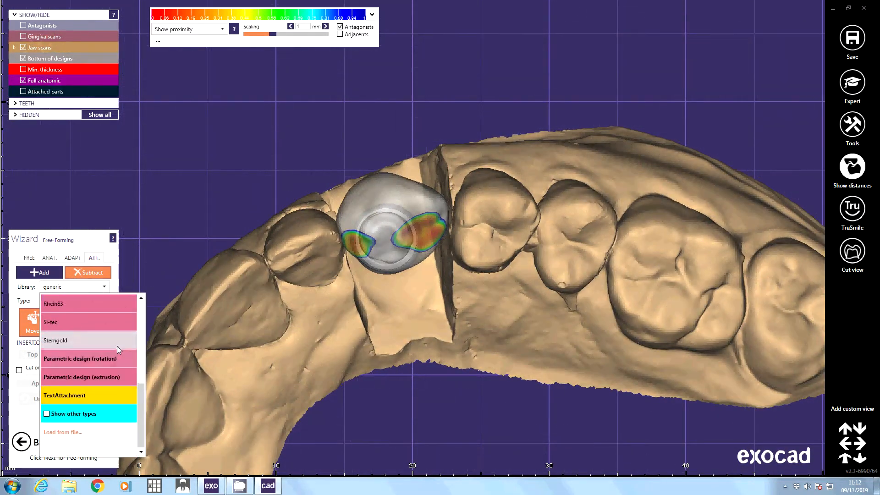
click(114, 377)
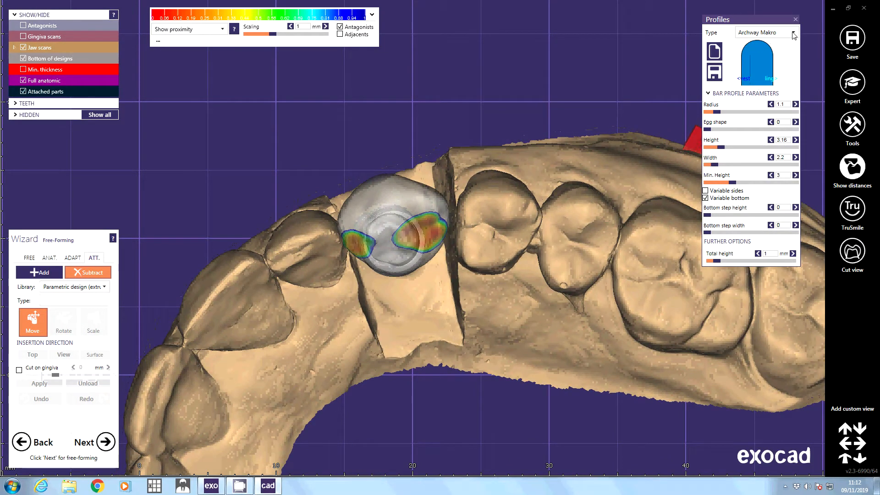
click(794, 33)
drag(794, 69, 793, 192)
click(794, 33)
click(793, 33)
drag(794, 43, 794, 193)
scroll(766, 114, up, 5)
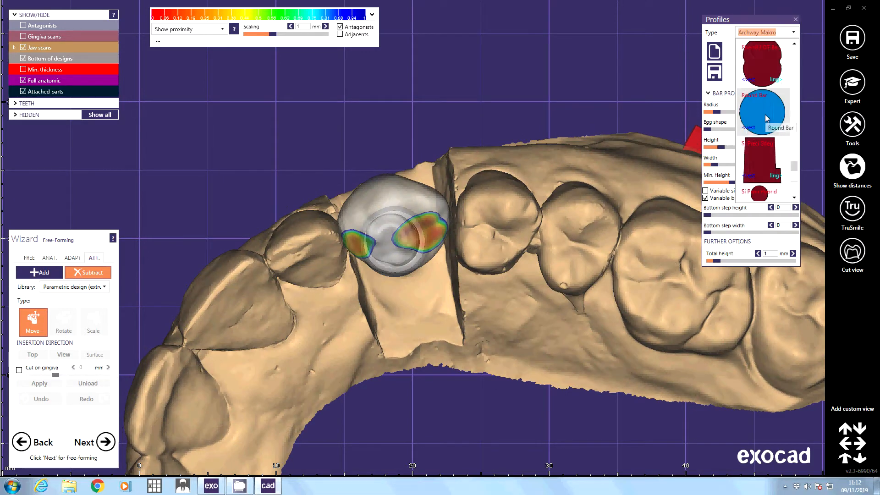
click(766, 115)
Locate the abutment beneath the crown, place the round bar on the crown above it and set the bar's radius to 1.65.
scroll(389, 246, up, 5)
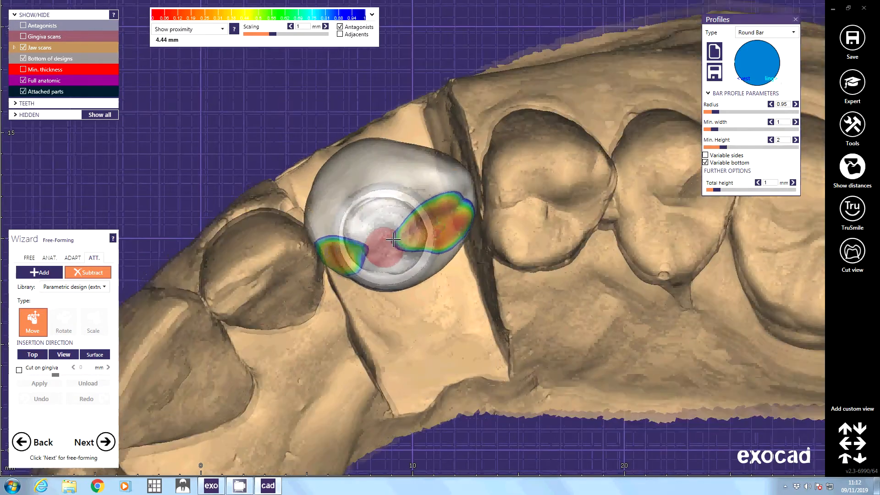
right_drag(393, 240, 384, 234)
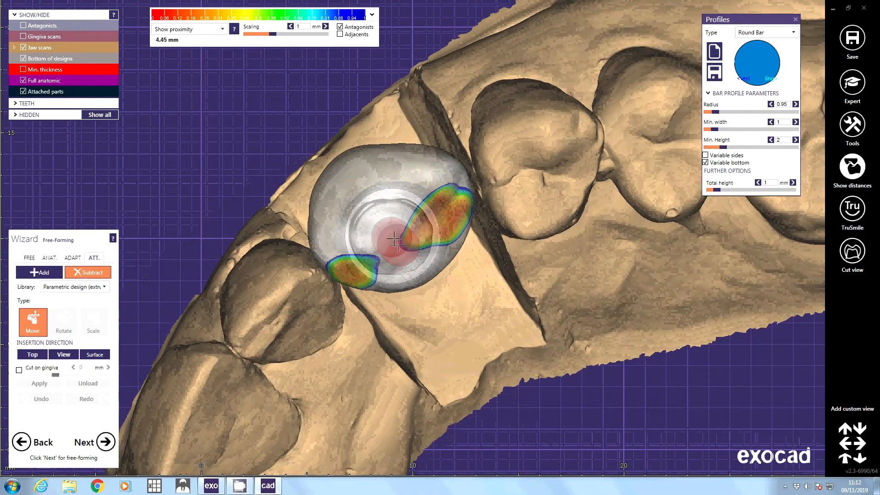
click(23, 80)
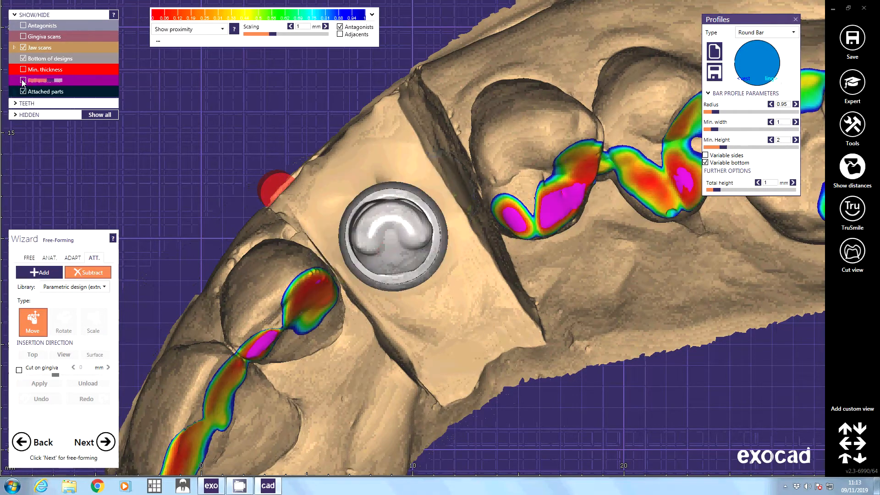
click(23, 81)
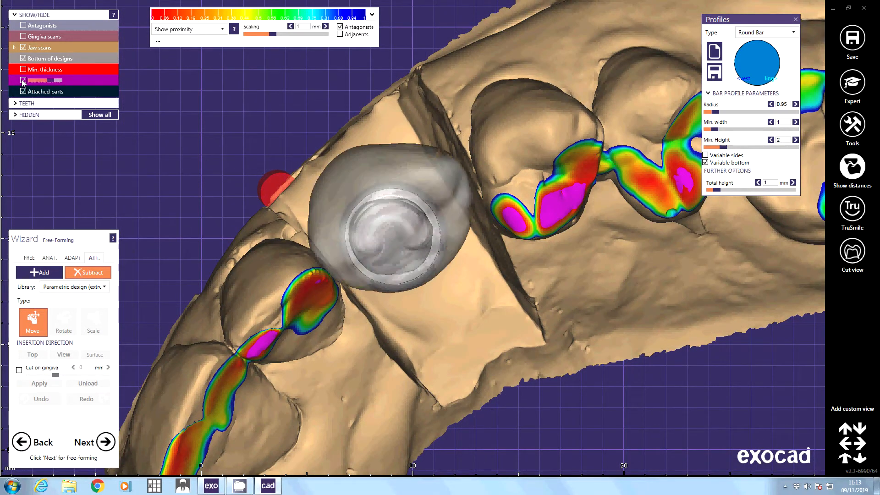
key(Up)
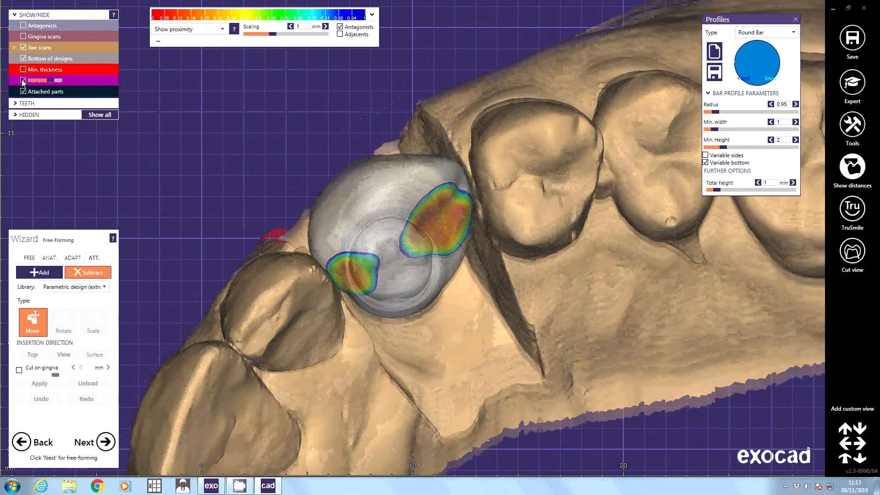
click(23, 80)
click(22, 81)
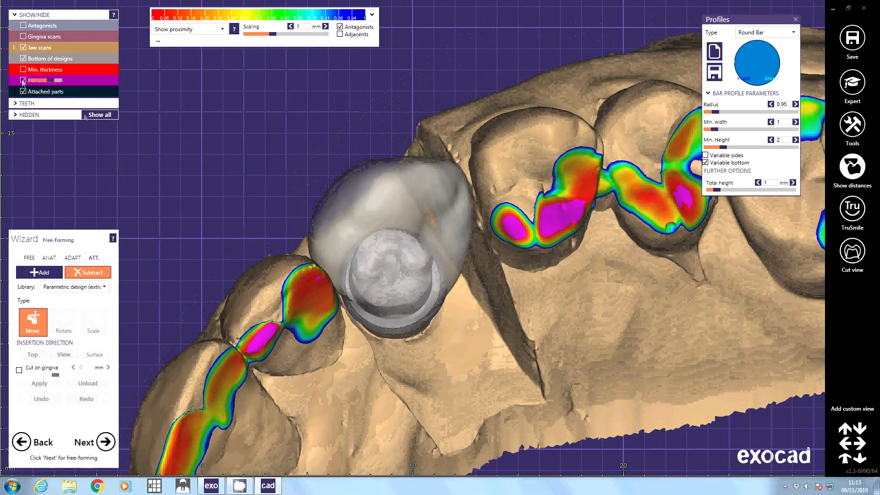
click(393, 260)
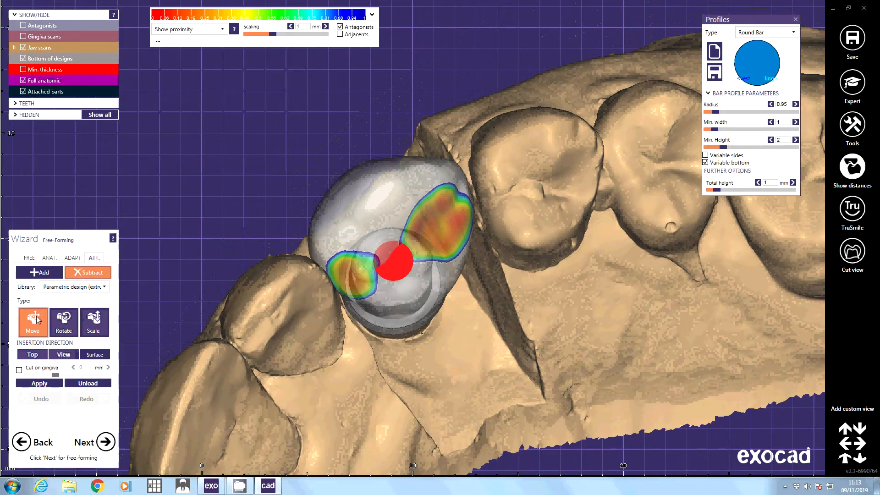
drag(393, 262, 401, 268)
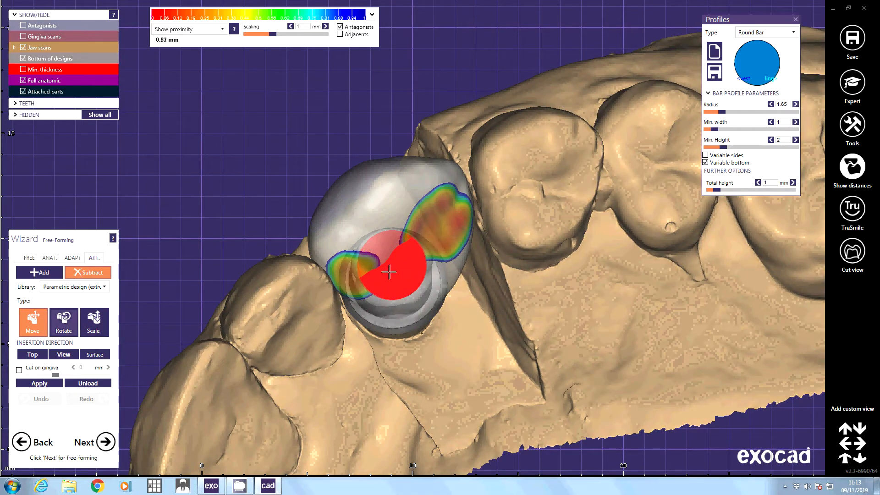
Scale the round bar lengthwise through the crown and apply it as a subtraction to cut the screw channel.
click(95, 323)
middle_click(393, 264)
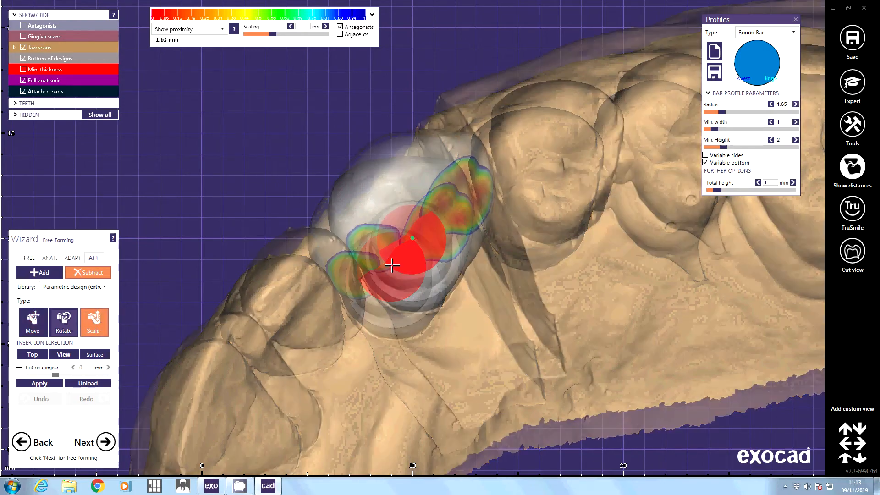
scroll(401, 275, down, 1)
right_drag(401, 276, 387, 247)
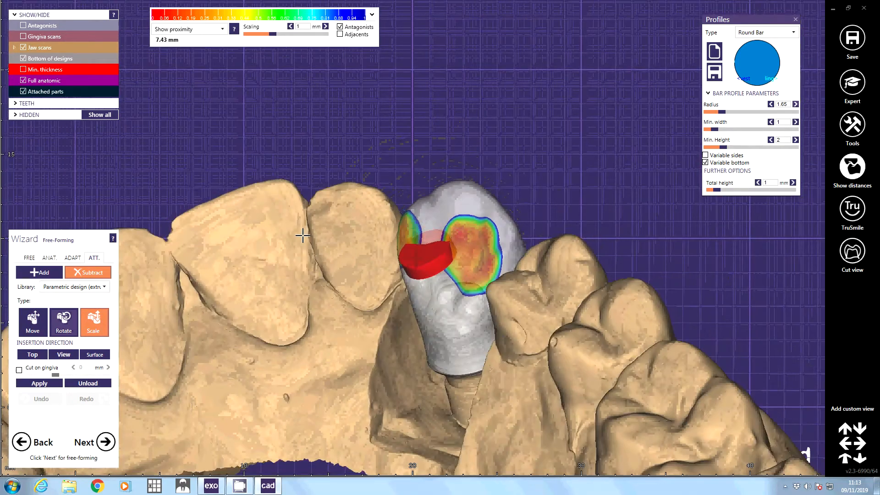
click(58, 71)
scroll(439, 214, down, 2)
mouse_move(420, 254)
mouse_down()
mouse_move(408, 229)
mouse_move(353, 193)
mouse_up()
right_drag(357, 195, 416, 230)
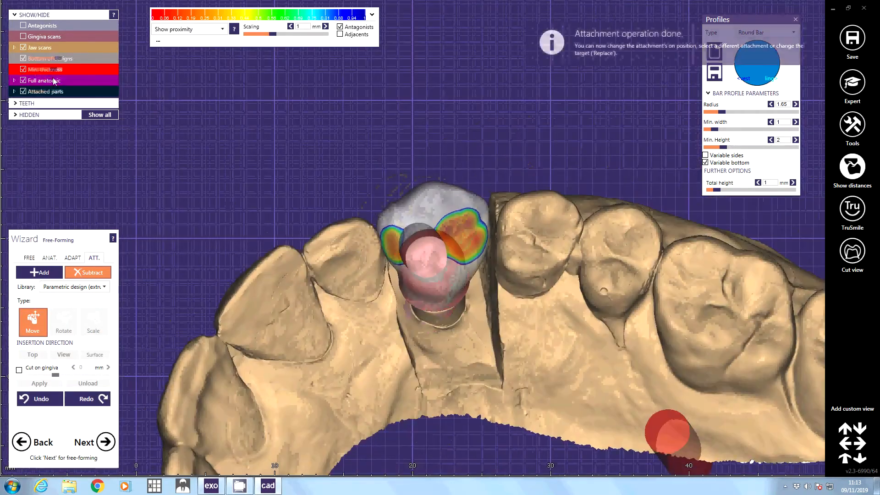
Adjust the full anatomic crown's display transparency, check the cut hole and proceed to merging the restoration.
drag(53, 81, 64, 82)
right_drag(198, 129, 188, 285)
scroll(200, 220, down, 2)
click(103, 443)
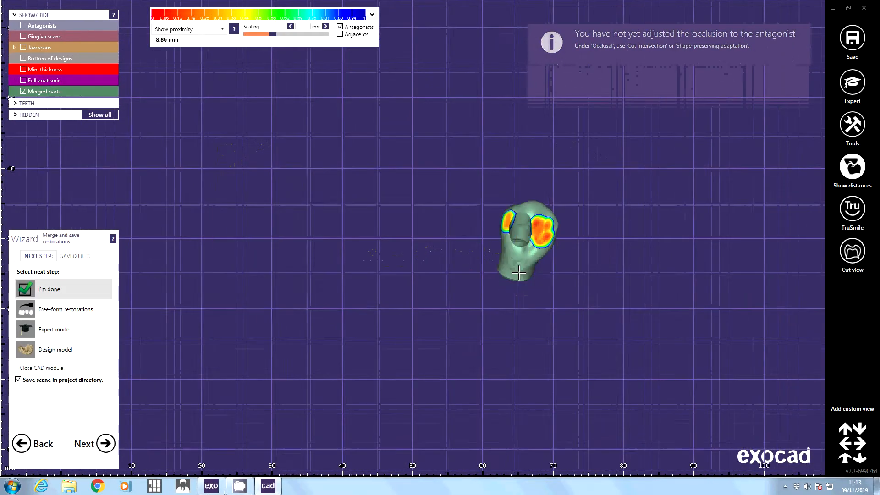
click(855, 84)
right_drag(678, 161, 658, 165)
scroll(513, 260, up, 2)
right_drag(747, 112, 750, 108)
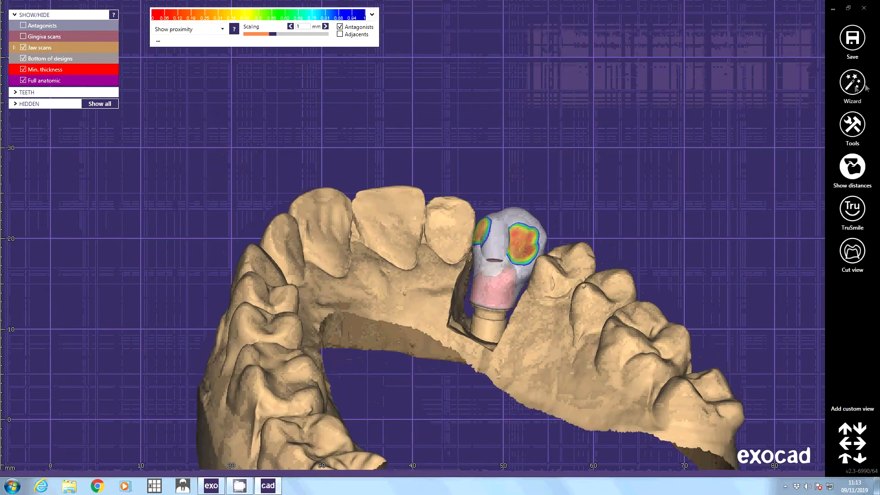
click(847, 89)
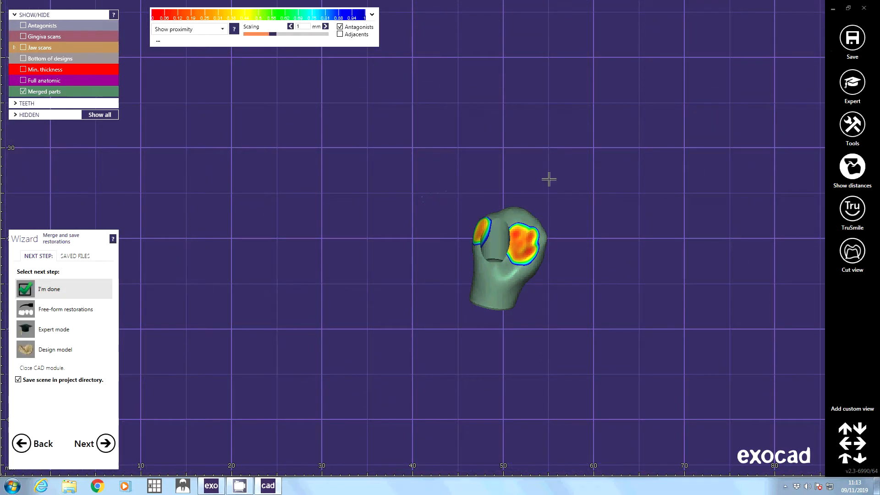
click(851, 94)
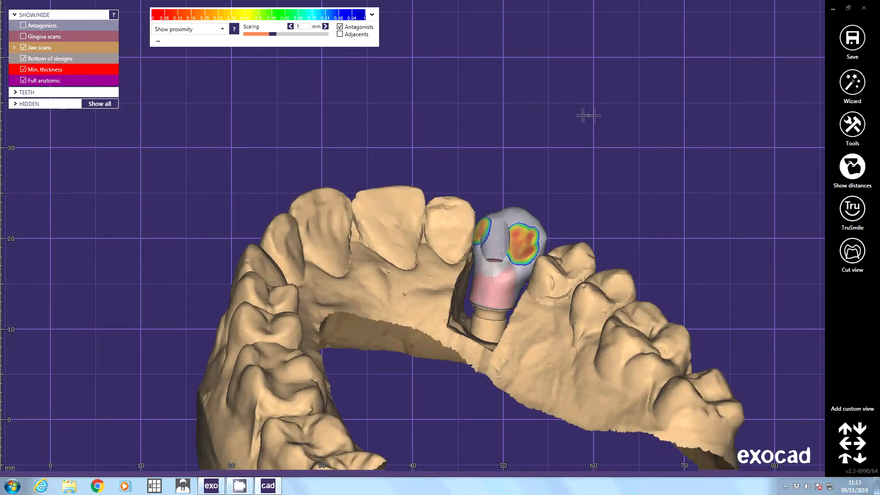
right_click(596, 119)
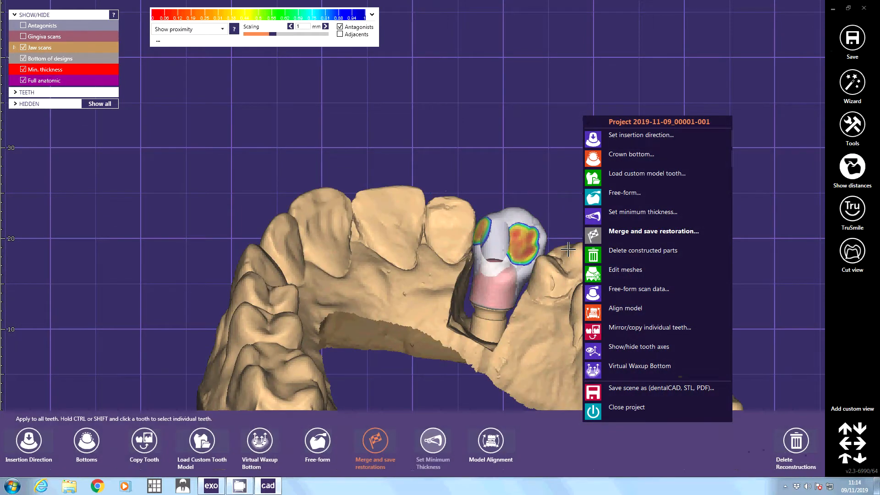
click(543, 120)
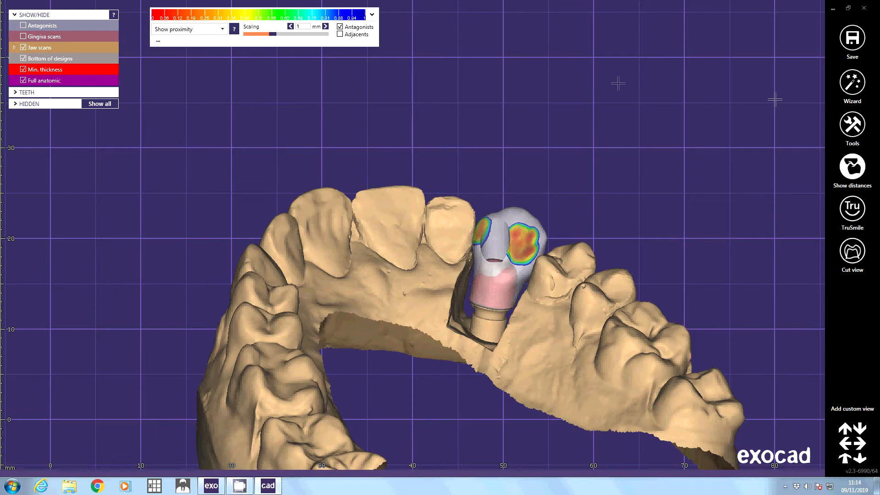
click(850, 88)
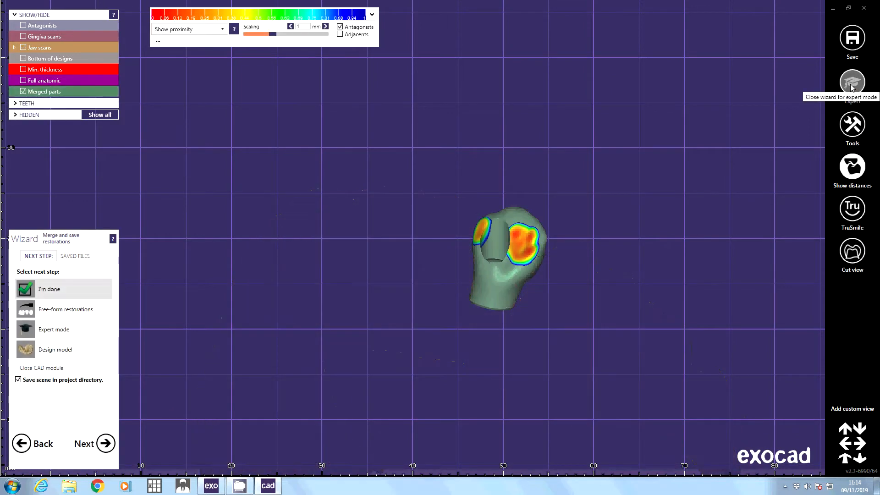
Switch to expert mode and change tooth 23's reconstruction type to reduced, making it an anatomic coping.
click(851, 87)
right_click(604, 118)
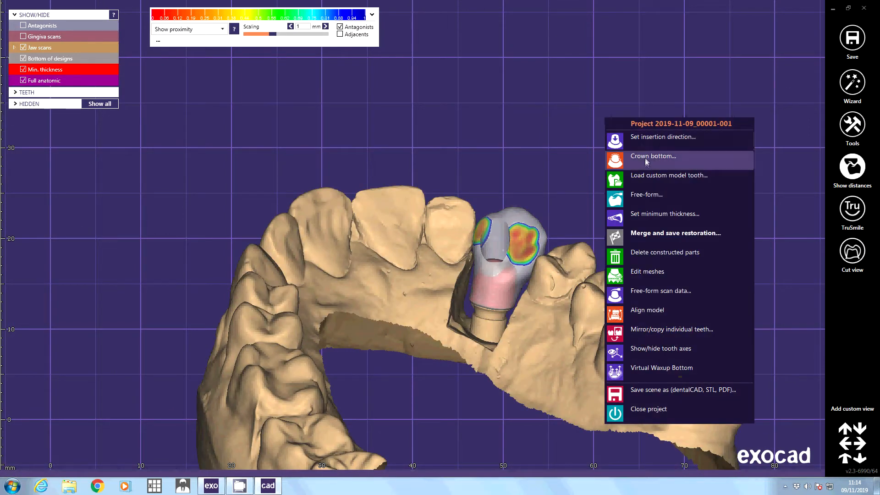
click(853, 124)
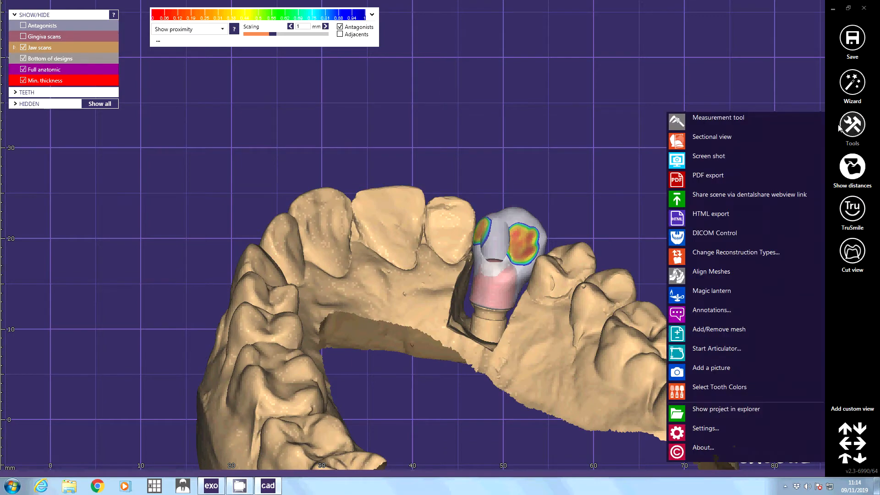
click(717, 258)
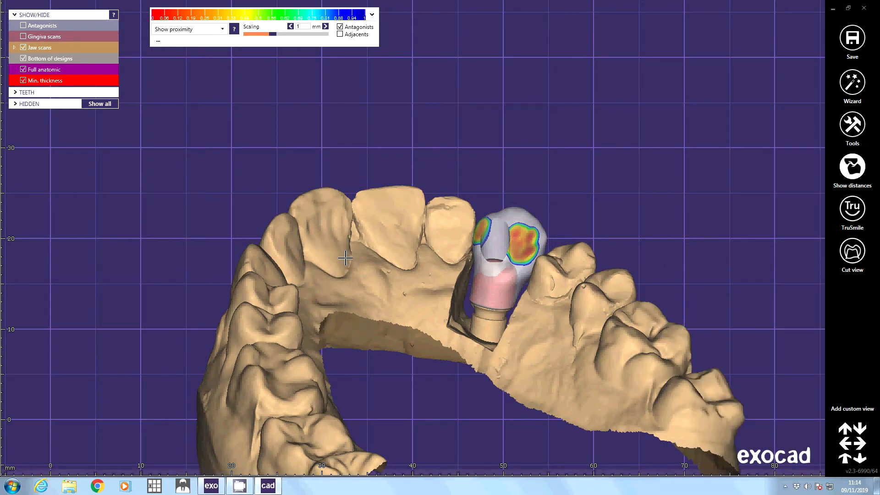
click(269, 266)
click(491, 292)
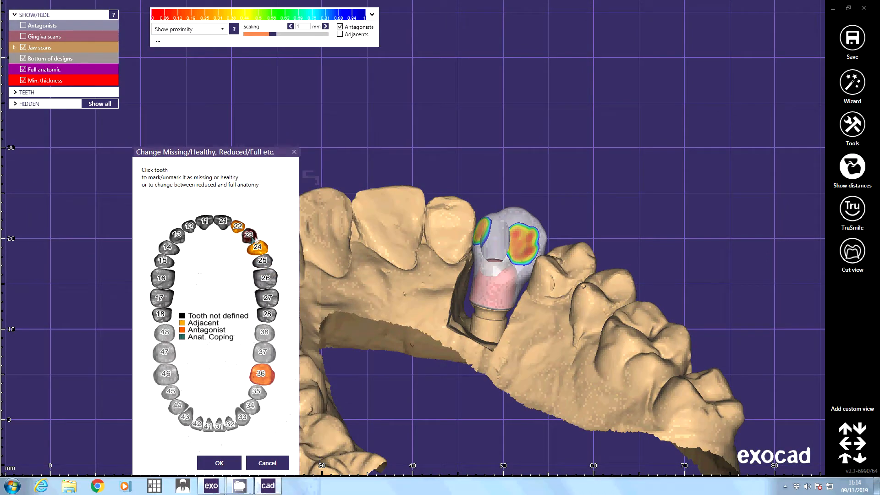
click(252, 237)
click(494, 302)
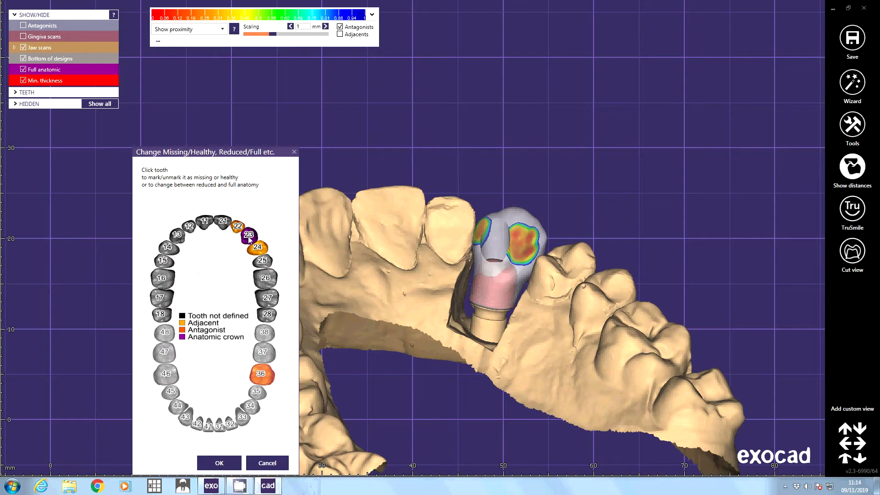
click(249, 237)
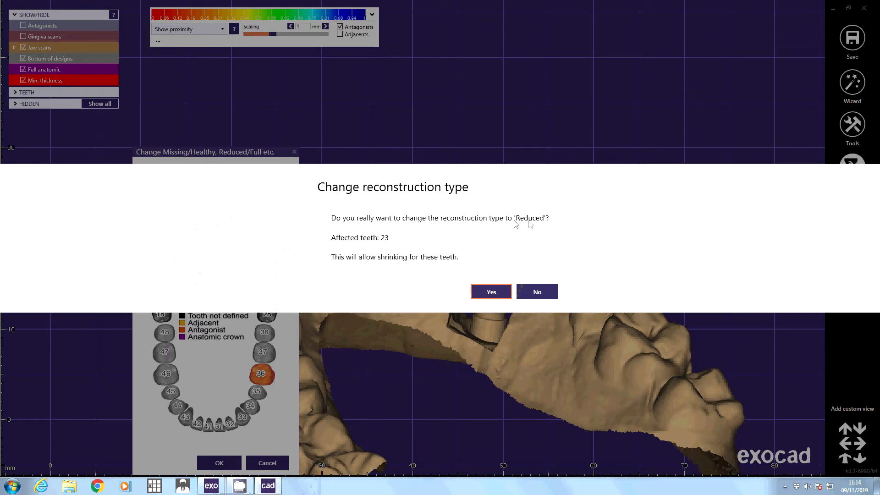
click(490, 291)
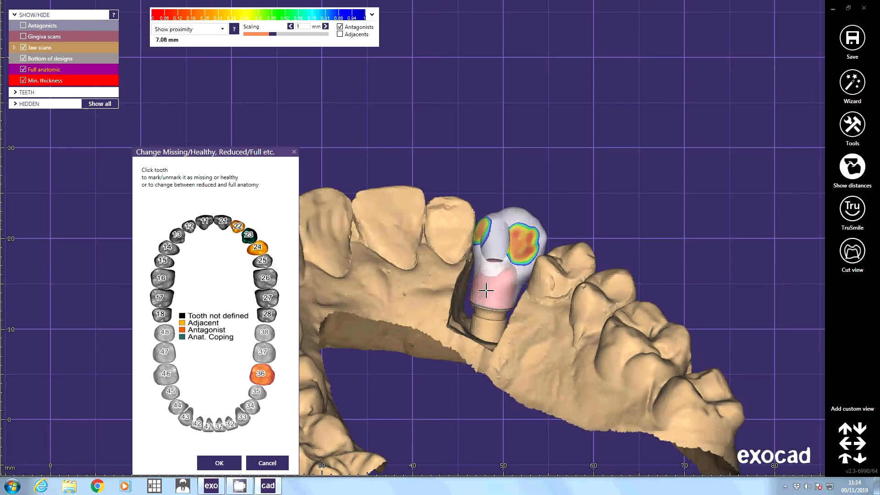
click(219, 463)
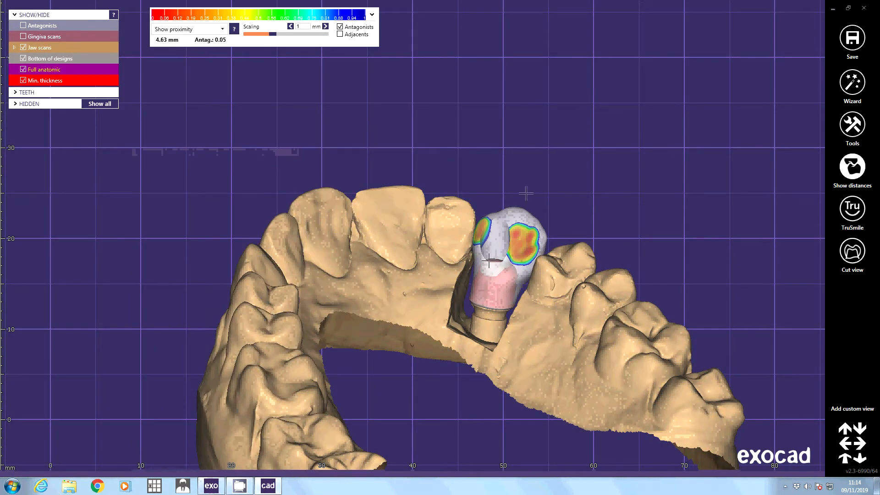
Return to the wizard, set the shrink depth to 0.9 mm, exclude selected parts and mark the whole crown.
click(852, 83)
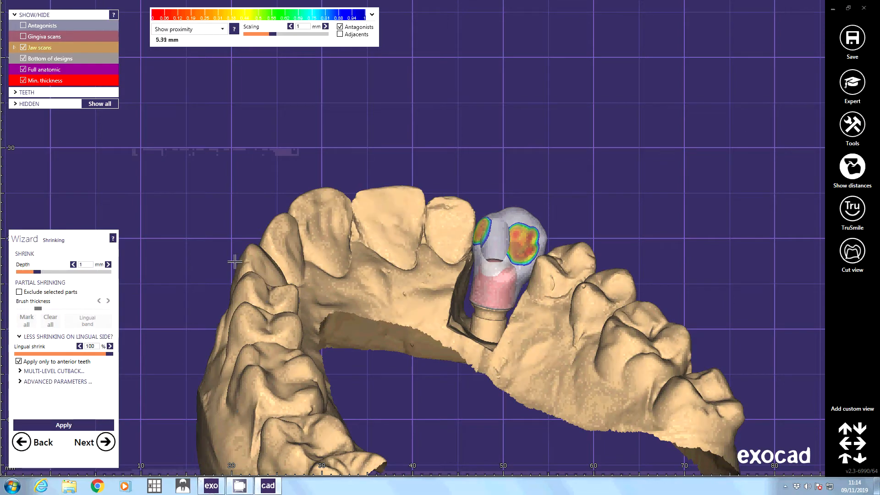
click(69, 272)
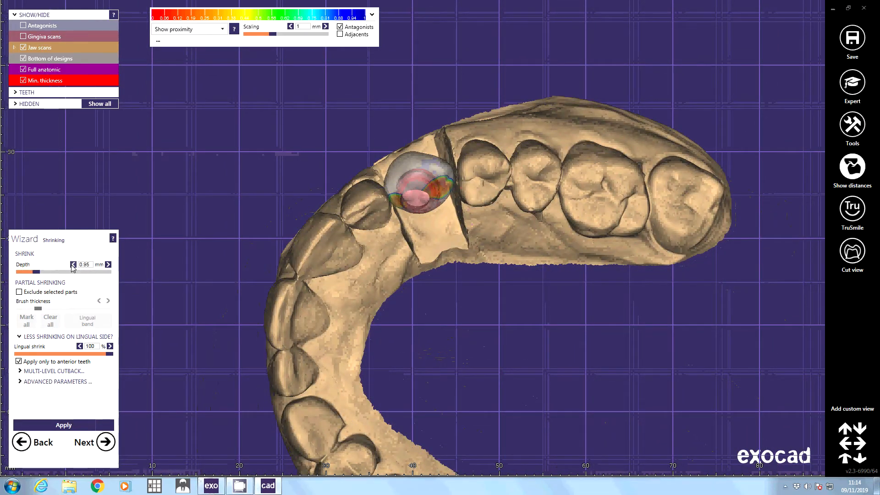
click(21, 293)
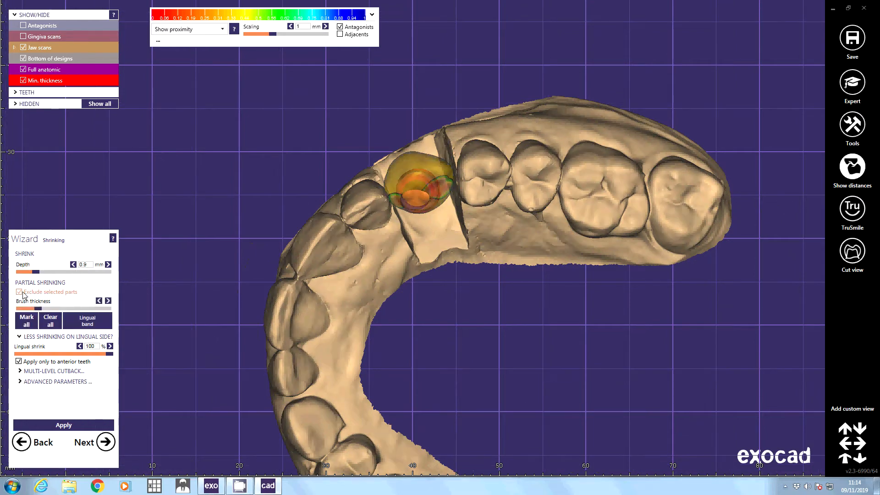
click(27, 320)
Brush over the crown's entire facial surface to unmark it, leaving the collar and lingual side excluded from shrinking.
mouse_move(144, 309)
right_down()
mouse_move(440, 210)
mouse_move(420, 202)
right_up()
scroll(440, 211, up, 4)
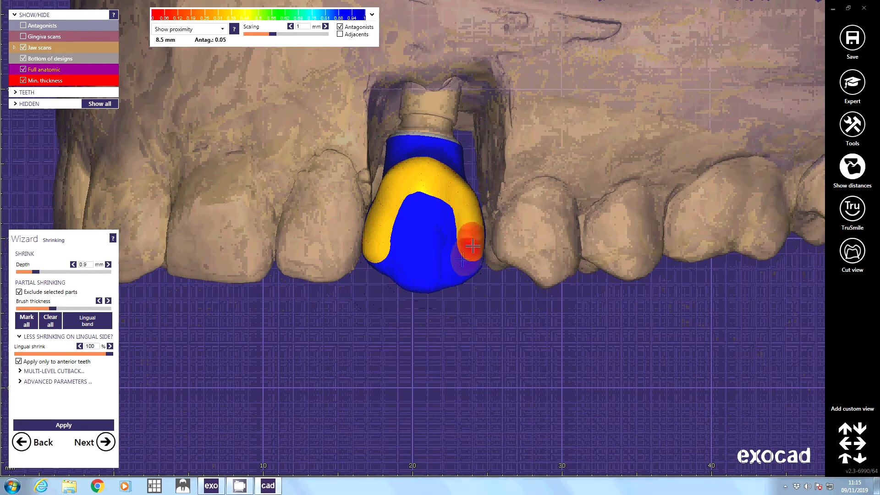
drag(473, 246, 431, 279)
mouse_move(380, 260)
mouse_down()
mouse_move(414, 203)
mouse_move(452, 255)
mouse_move(439, 255)
mouse_move(403, 182)
mouse_move(447, 199)
mouse_move(442, 216)
mouse_up()
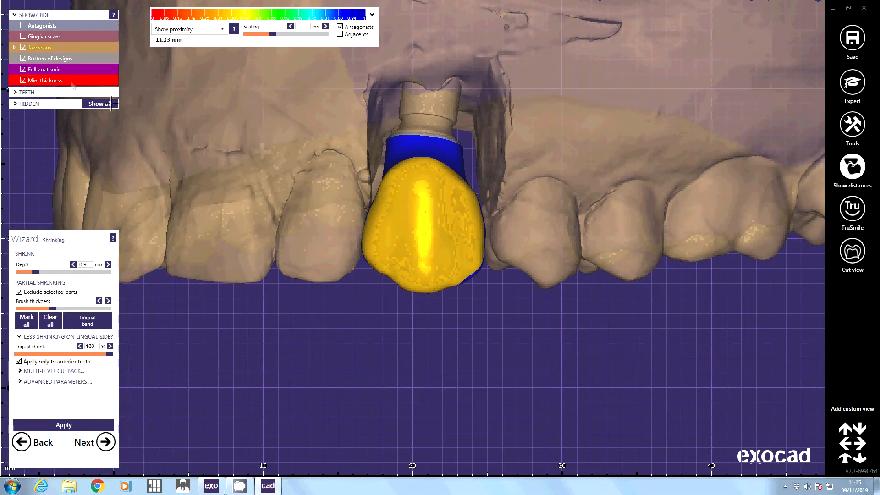
Show the gingiva scans, check the facial shrink area's edges around the crown and turn off the distance display.
click(48, 35)
scroll(392, 171, up, 3)
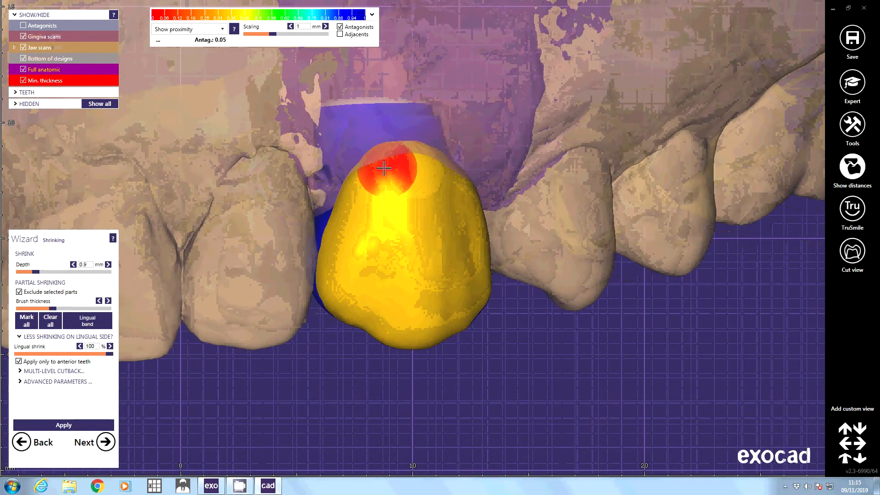
right_drag(338, 284, 393, 237)
right_drag(490, 182, 434, 241)
scroll(433, 241, up, 2)
right_drag(583, 157, 564, 184)
scroll(495, 229, down, 3)
click(853, 166)
Apply the partial shrinking to the crown's facial surface and proceed to free-forming.
scroll(440, 250, up, 2)
right_drag(493, 270, 321, 316)
scroll(419, 367, down, 2)
click(98, 426)
click(100, 441)
Accept the reduced crown without further free-forming and merge it into the final restoration.
scroll(394, 249, up, 3)
scroll(394, 249, down, 4)
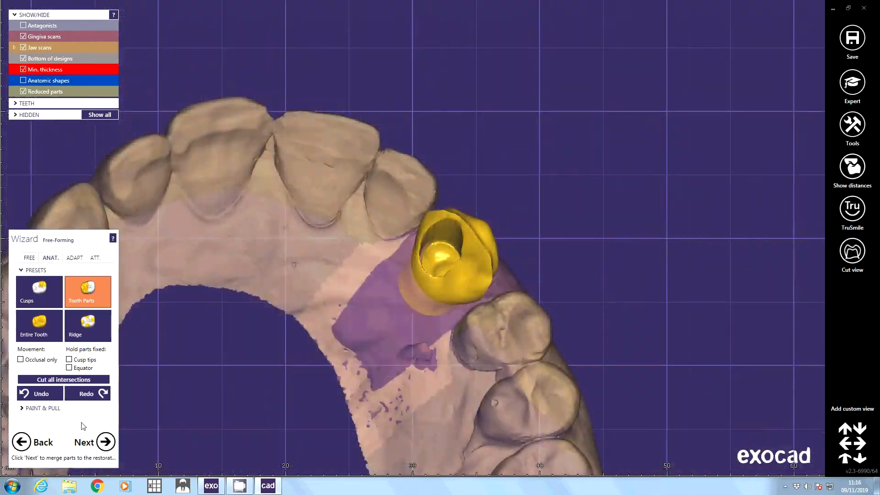
click(106, 441)
click(504, 286)
click(503, 285)
Examine the merged restoration from several sides, including its screw channel and cut-back facial surface.
scroll(500, 285, down, 2)
right_drag(499, 284, 460, 263)
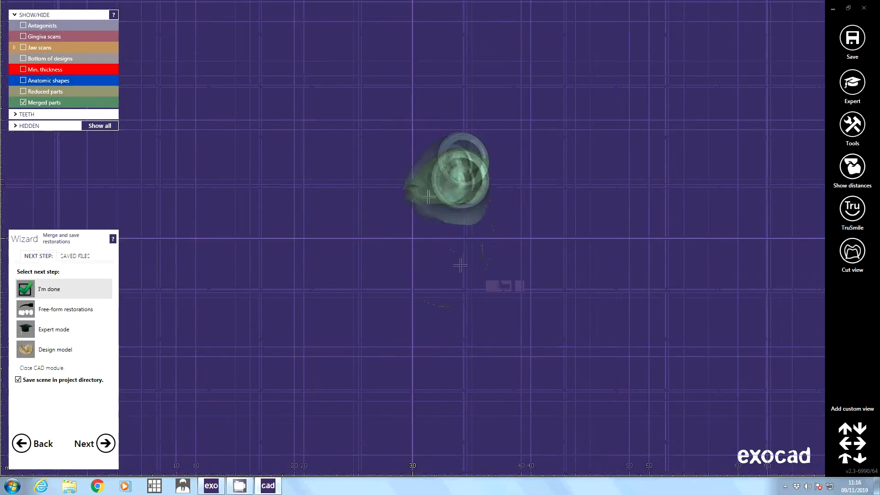
scroll(437, 201, up, 3)
right_drag(322, 187, 294, 167)
scroll(293, 168, up, 1)
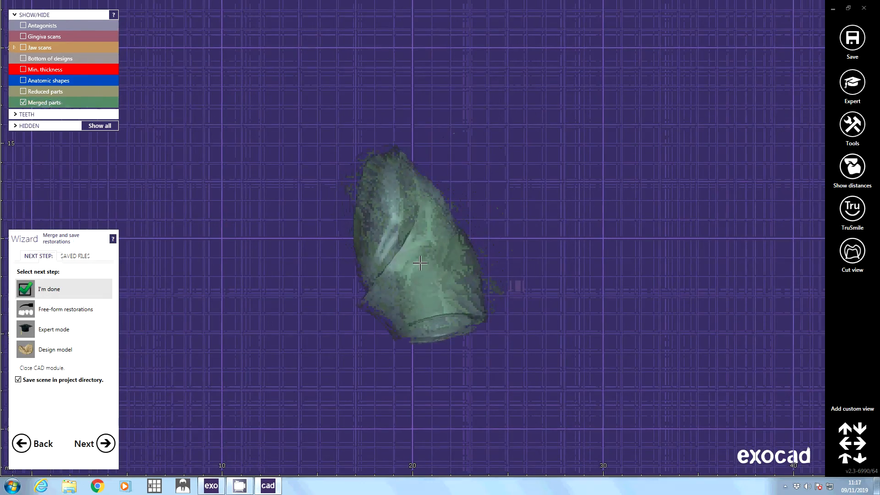
scroll(431, 261, up, 5)
right_drag(425, 242, 408, 241)
right_drag(619, 151, 707, 120)
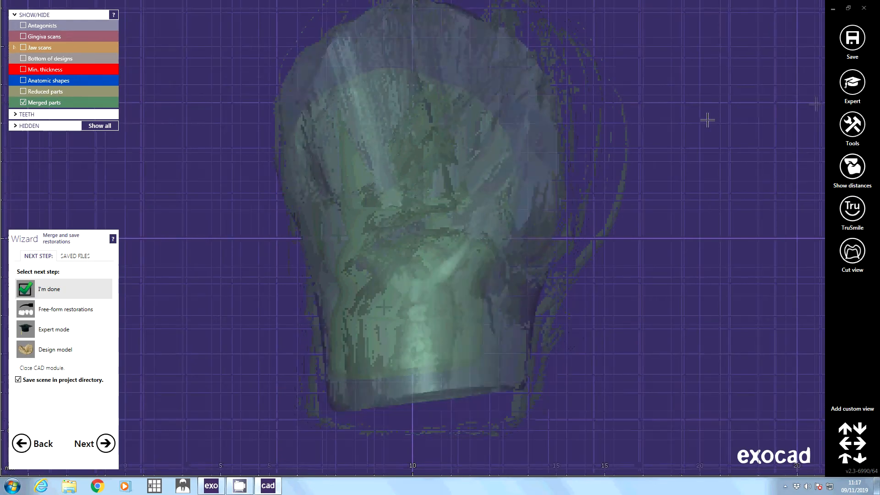
Go to free-forming of the merged restoration, show the jaw scans and open the attachment functions.
click(65, 310)
click(105, 443)
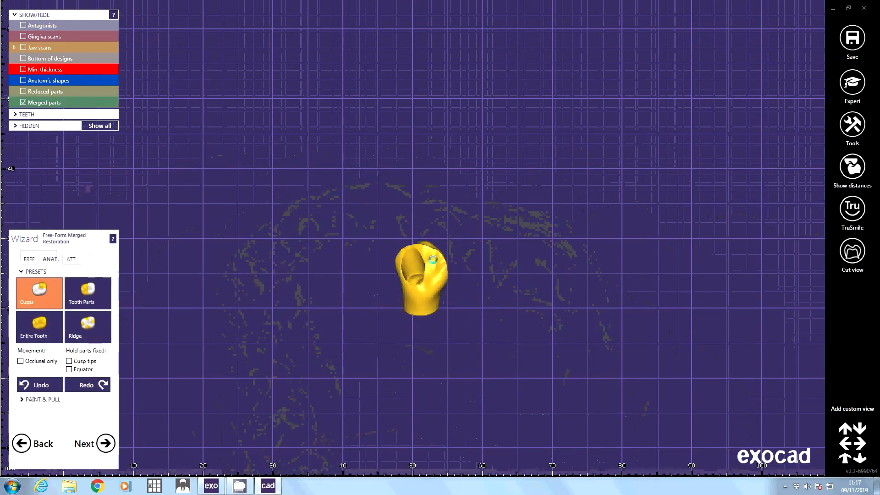
click(49, 48)
click(71, 259)
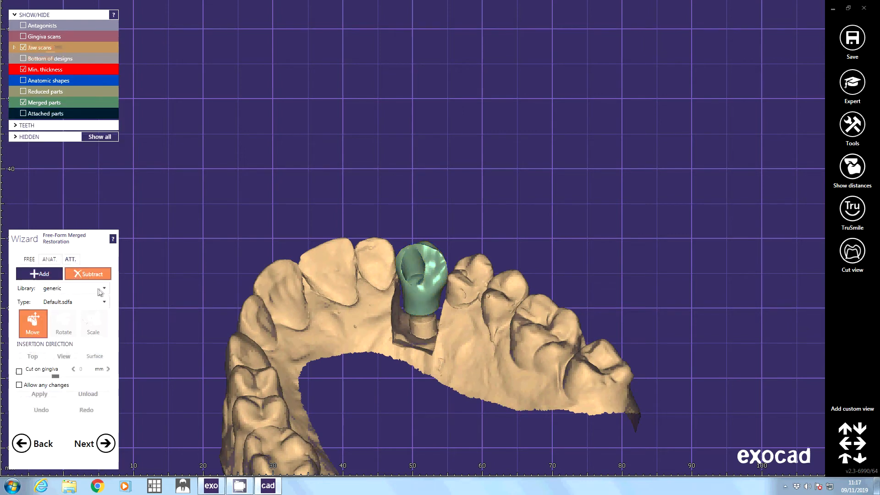
Choose the Parametric design (extrusion) library and the Round Bar profile for the attachment.
click(98, 289)
scroll(136, 421, down, 5)
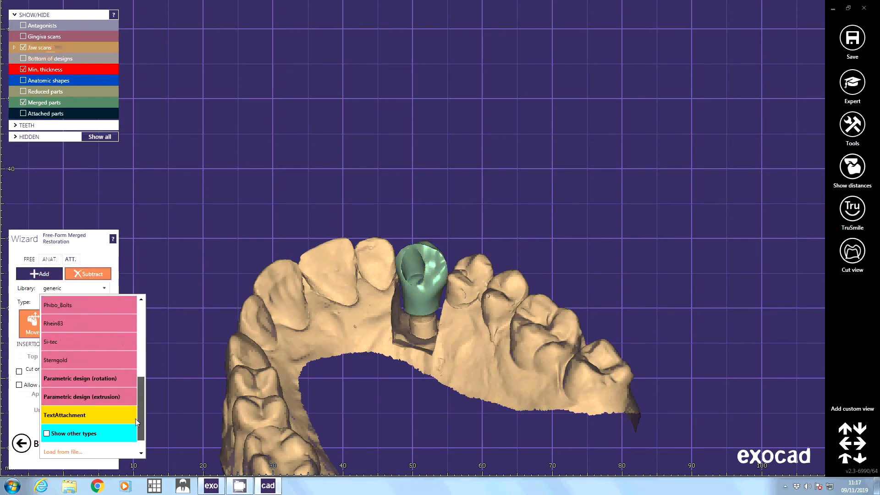
click(104, 398)
click(793, 32)
scroll(794, 196, down, 3)
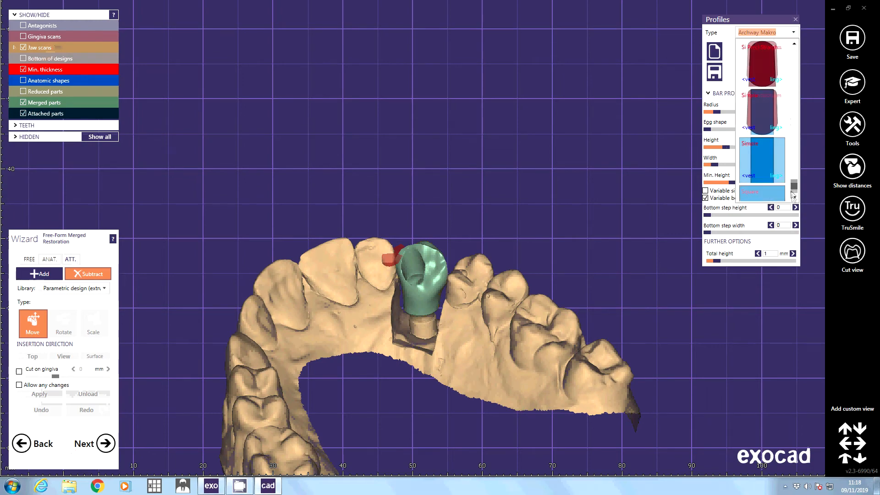
scroll(794, 196, down, 3)
click(768, 103)
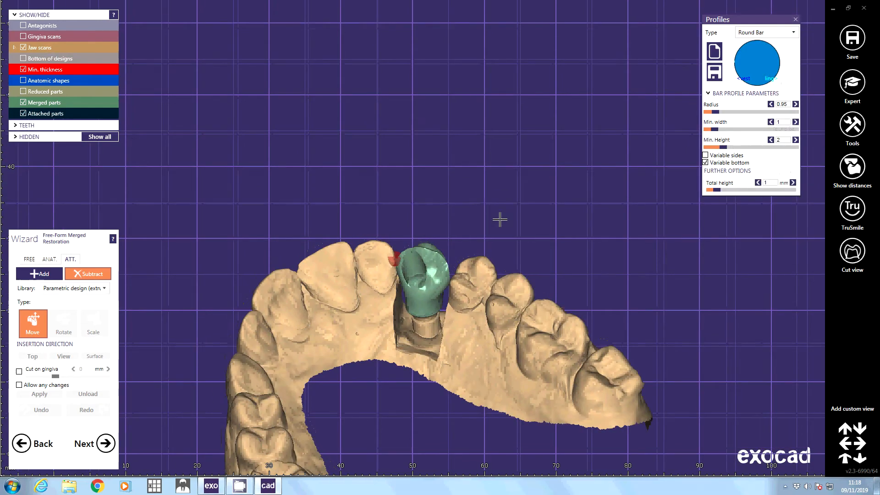
Place the round bar over the merged crown's screw channel opening and set its radius to 1.55.
scroll(480, 221, up, 5)
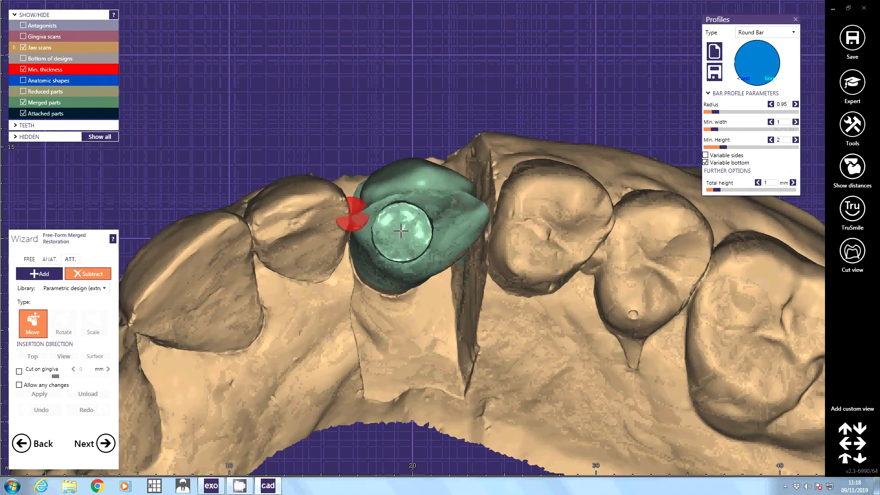
click(401, 231)
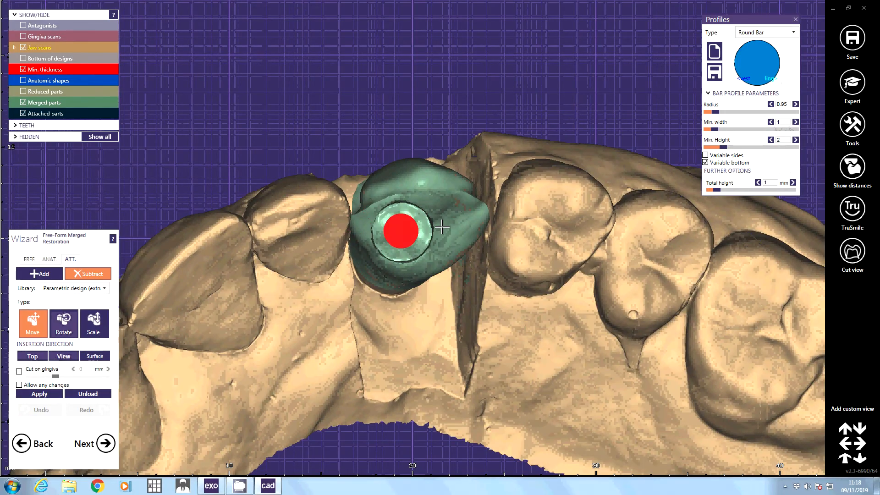
click(795, 104)
scroll(398, 223, up, 3)
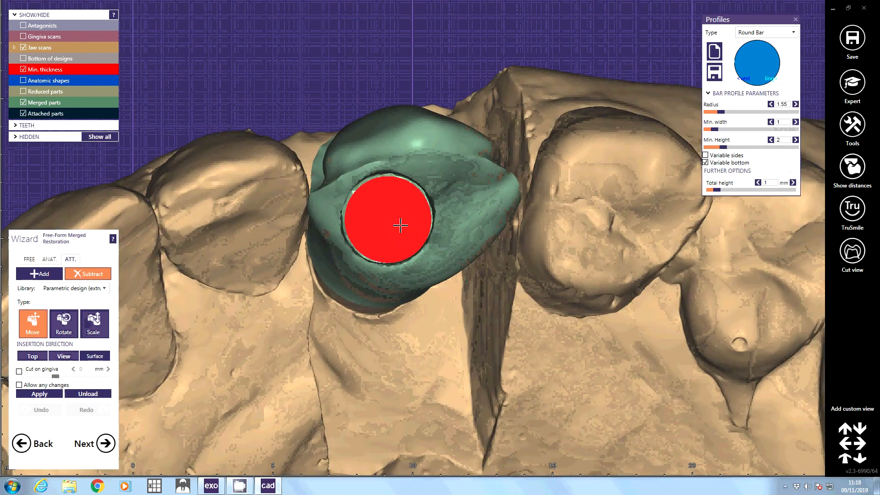
Scale the round bar outward along the screw channel, allow any changes and subtract it from the merged crown.
click(94, 323)
right_drag(238, 330, 339, 211)
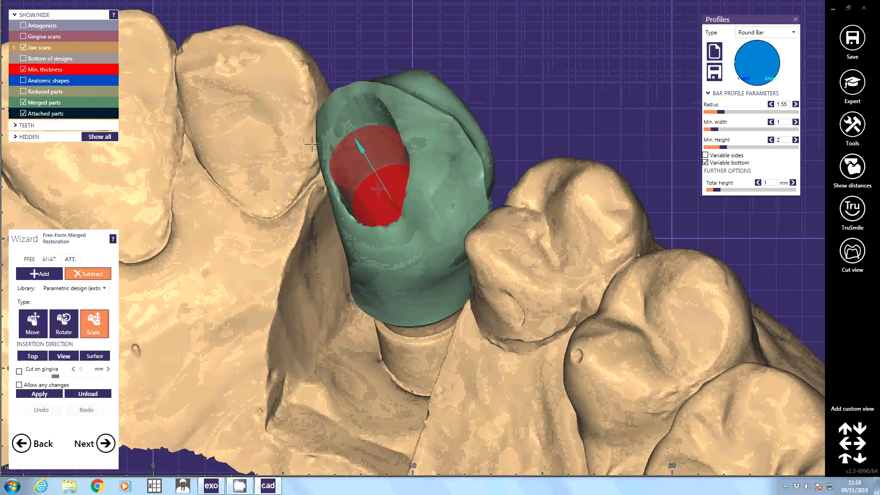
drag(379, 188, 271, 124)
scroll(272, 124, down, 1)
scroll(38, 105, down, 5)
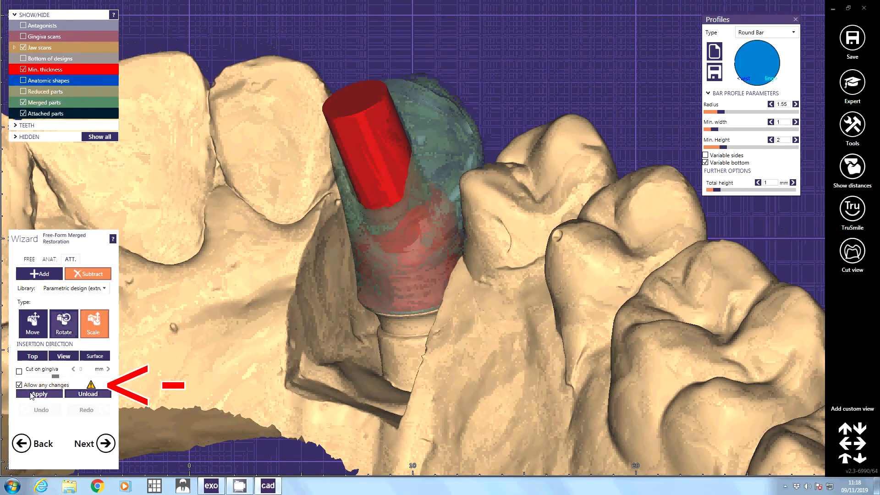
click(33, 395)
Hide the jaw scans and view the merged crown along its screw channel.
right_drag(308, 258, 153, 171)
scroll(153, 171, down, 3)
click(23, 48)
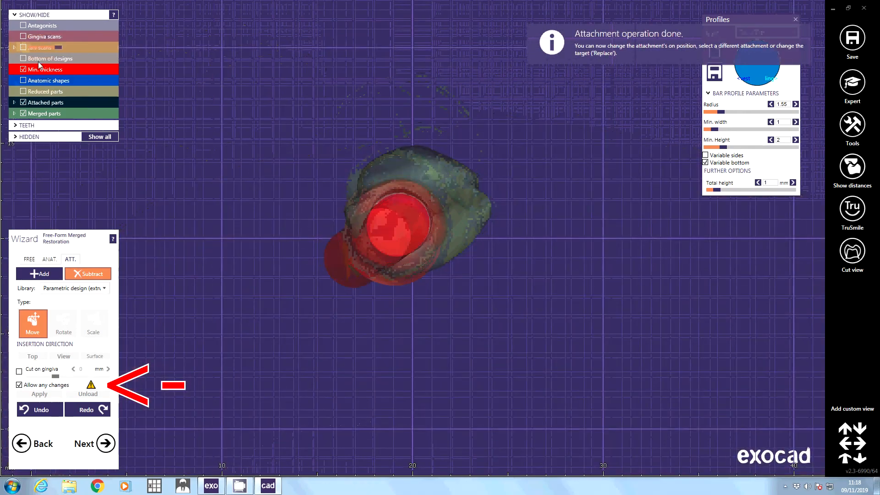
Switch the merged crown to free-forming and hide the minimum thickness display.
right_drag(337, 394, 322, 300)
click(31, 259)
mouse_move(238, 248)
right_down()
mouse_move(265, 191)
mouse_move(156, 127)
right_up()
click(23, 69)
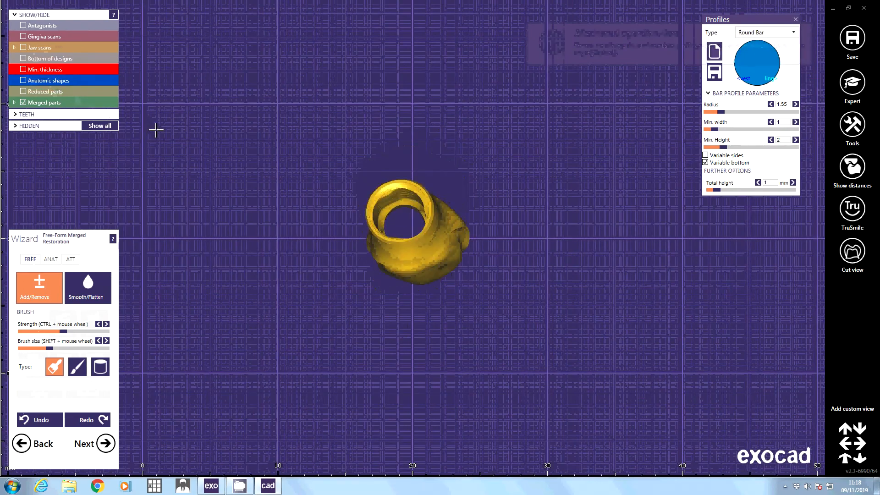
Examine the merged crown's recut screw channel and outer surfaces from several directions.
scroll(43, 101, down, 3)
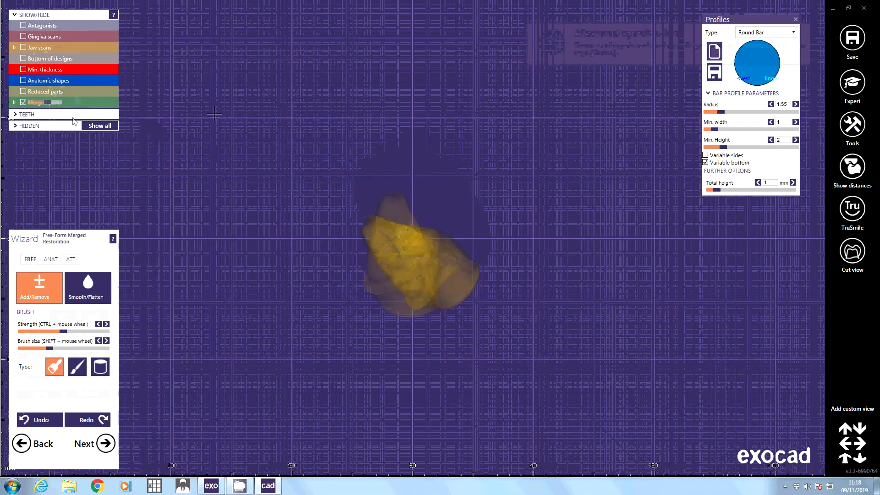
scroll(421, 257, up, 6)
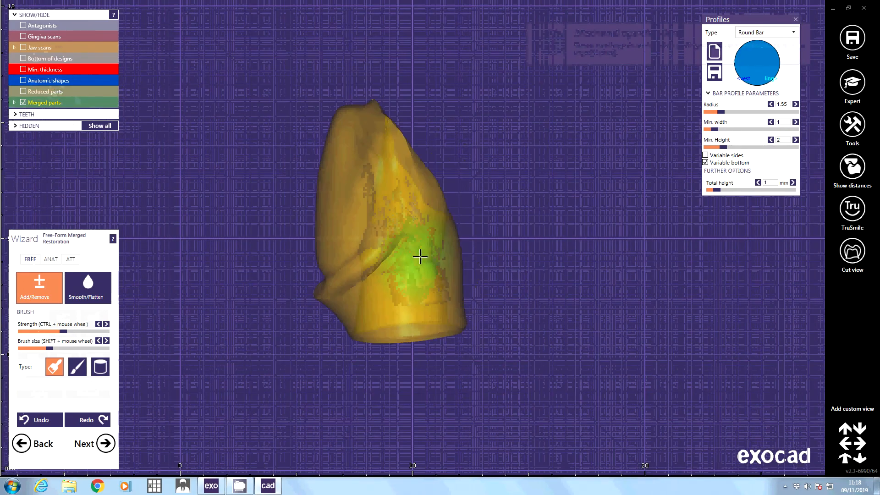
right_drag(419, 258, 152, 205)
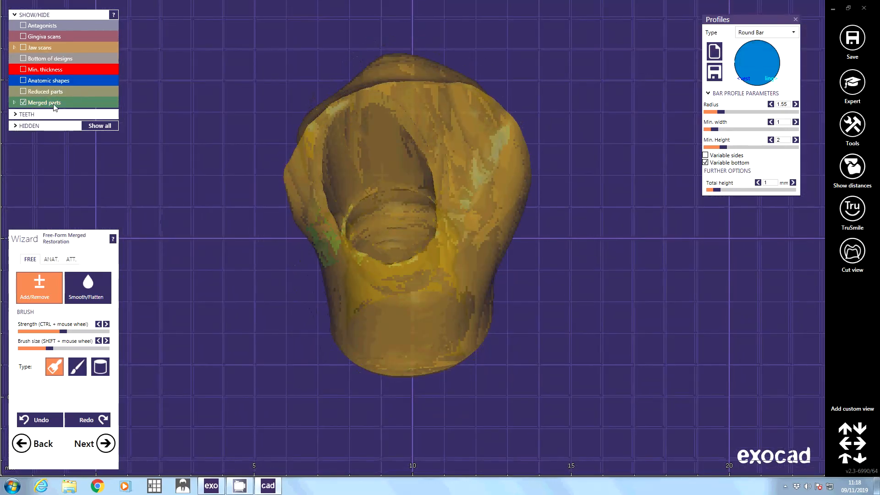
scroll(50, 105, up, 2)
scroll(50, 105, up, 3)
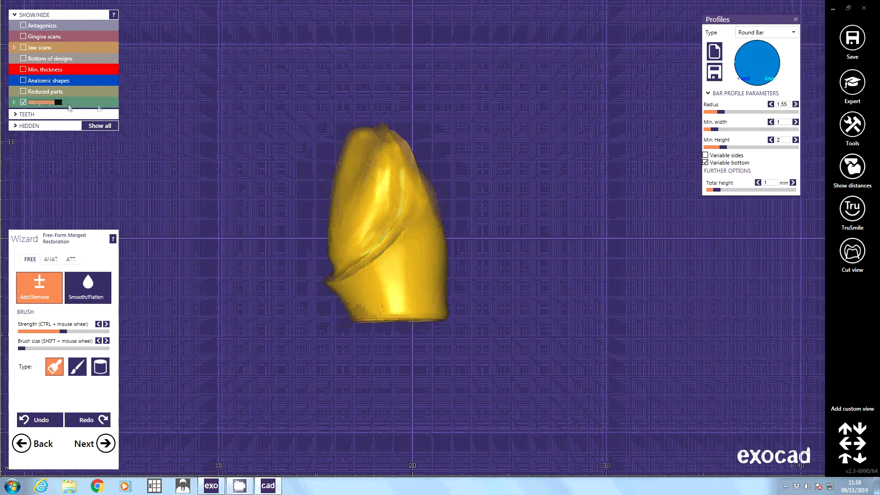
scroll(131, 127, down, 2)
right_drag(131, 128, 379, 285)
Finish the free-form step, save the crown modifications and overwrite the existing scene file in the project directory.
click(109, 443)
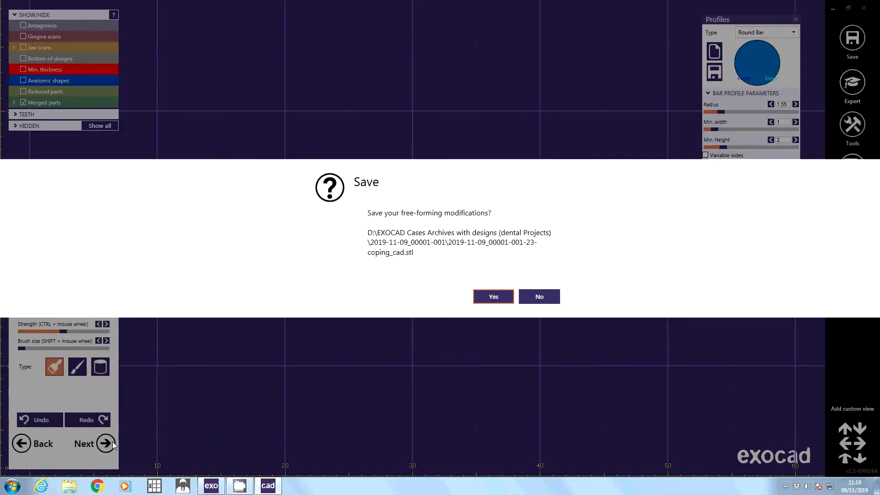
click(484, 298)
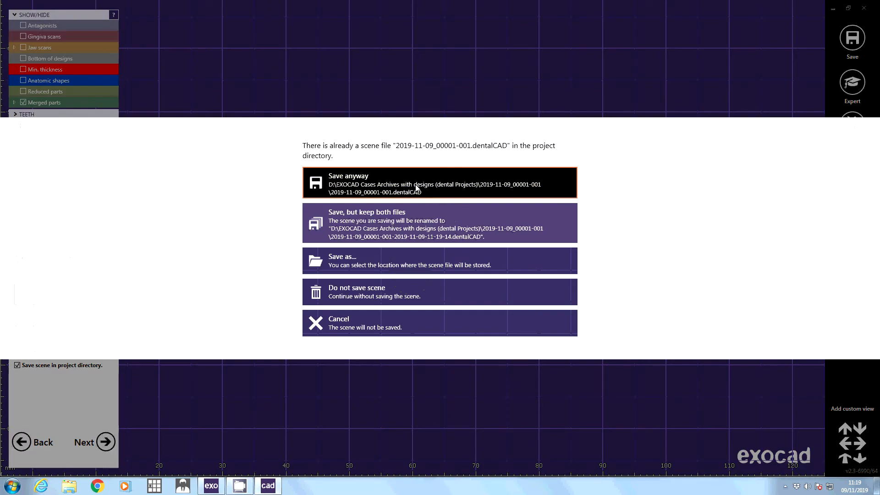
click(414, 193)
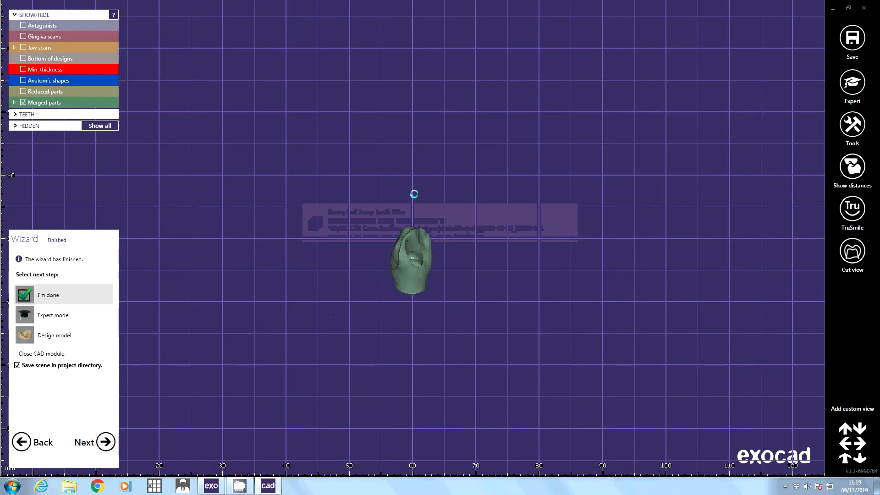